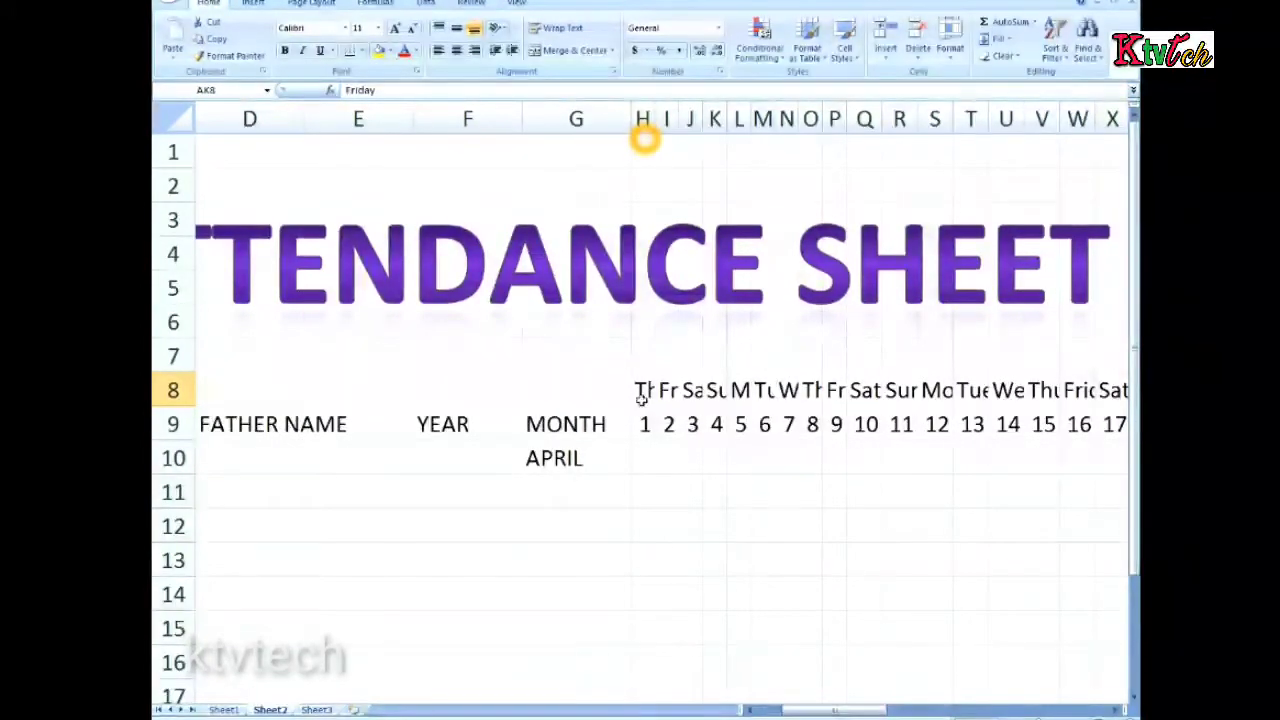
Try AutoFit Column Width on the weekday headers in row 8 from column H onward, and undo it
{"action": "left_click_drag", "start_coordinate": [641, 398], "coordinate": [1020, 394]}
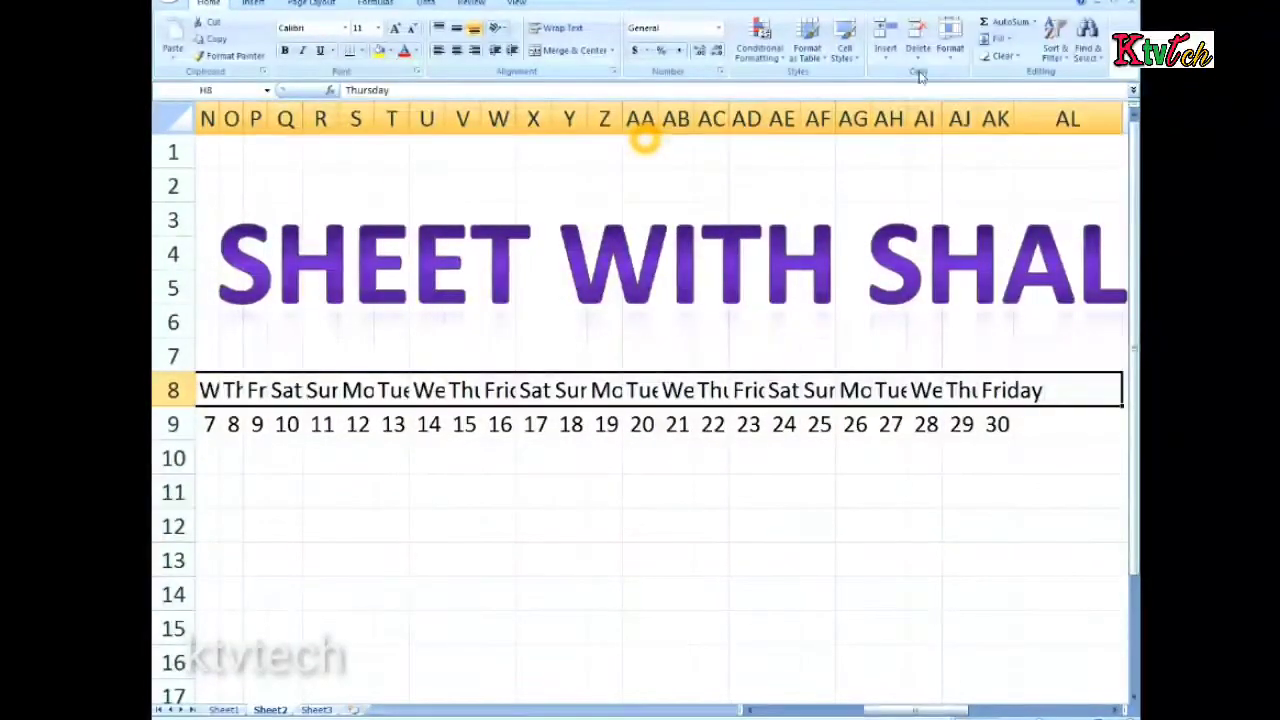
{"action": "left_click", "coordinate": [950, 58]}
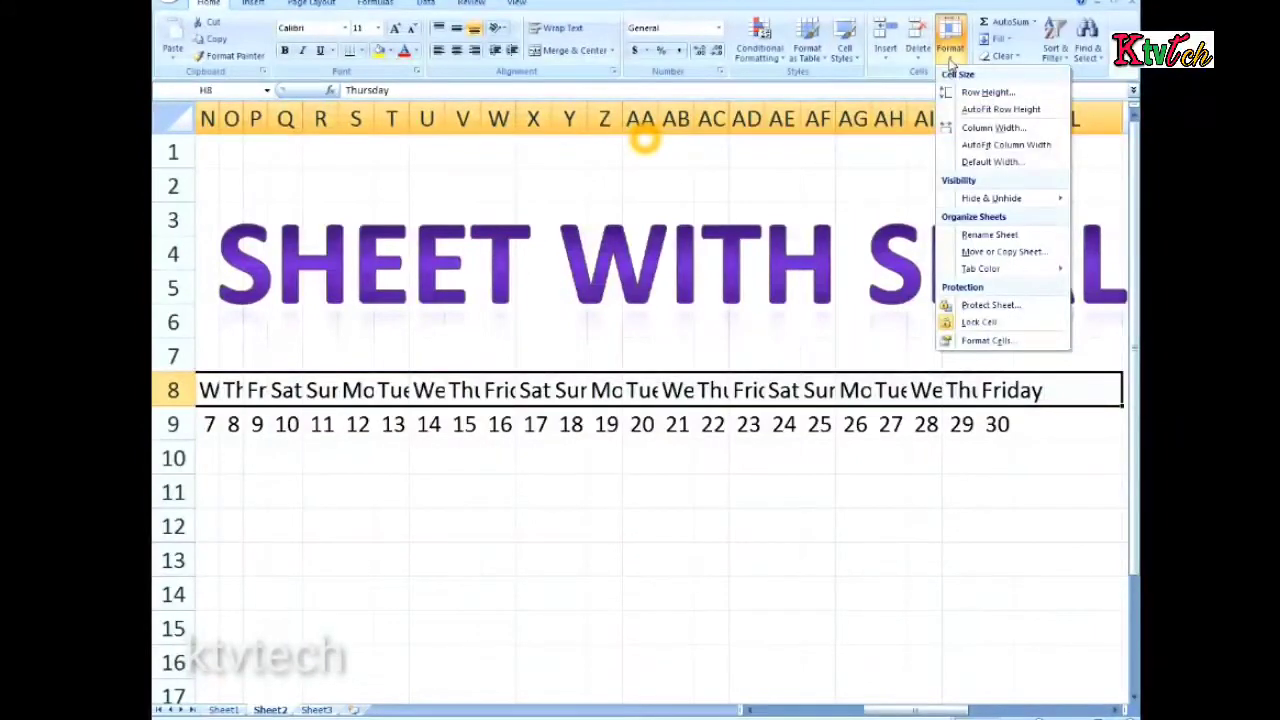
{"action": "left_click", "coordinate": [966, 146]}
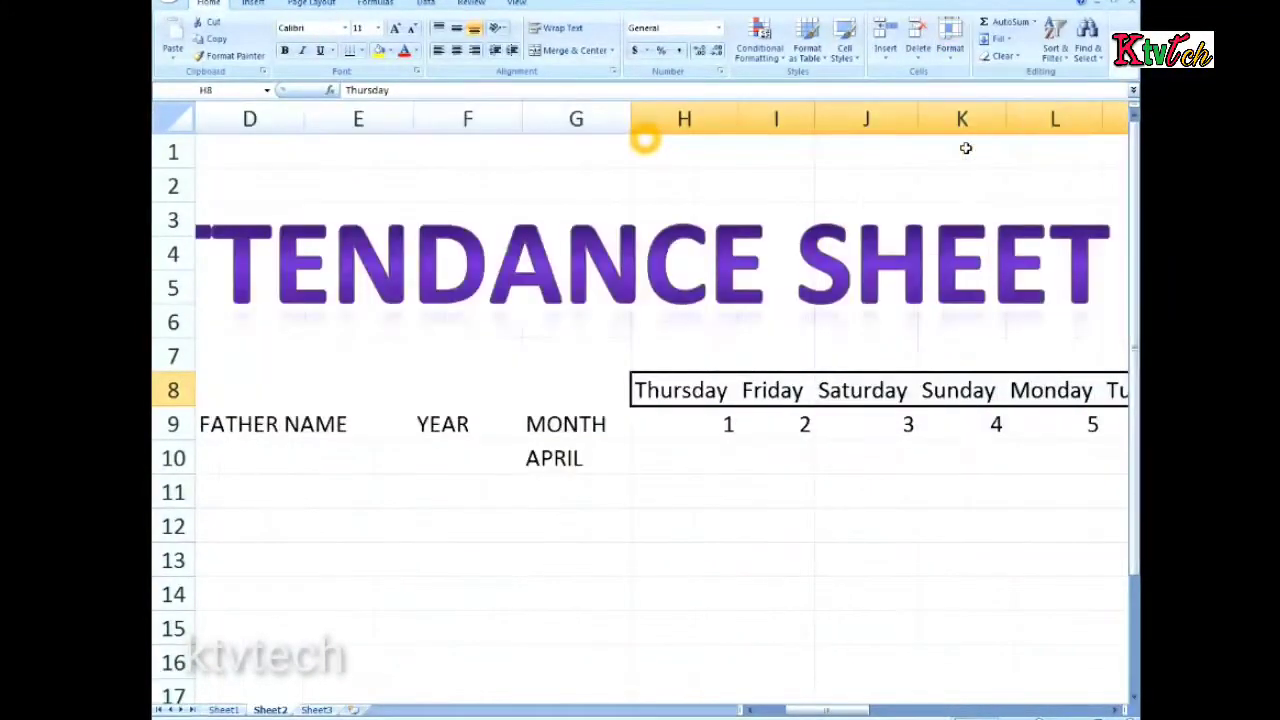
{"action": "left_click", "coordinate": [674, 422]}
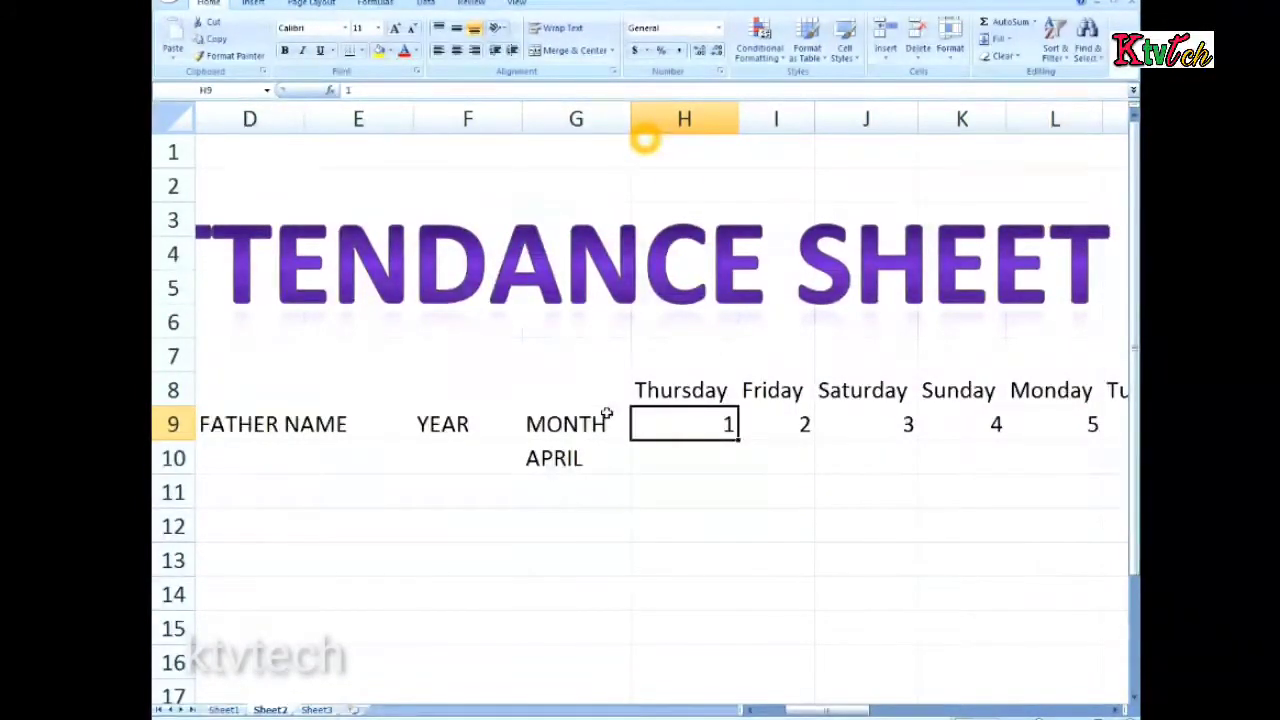
{"action": "key", "text": "ctrl+z"}
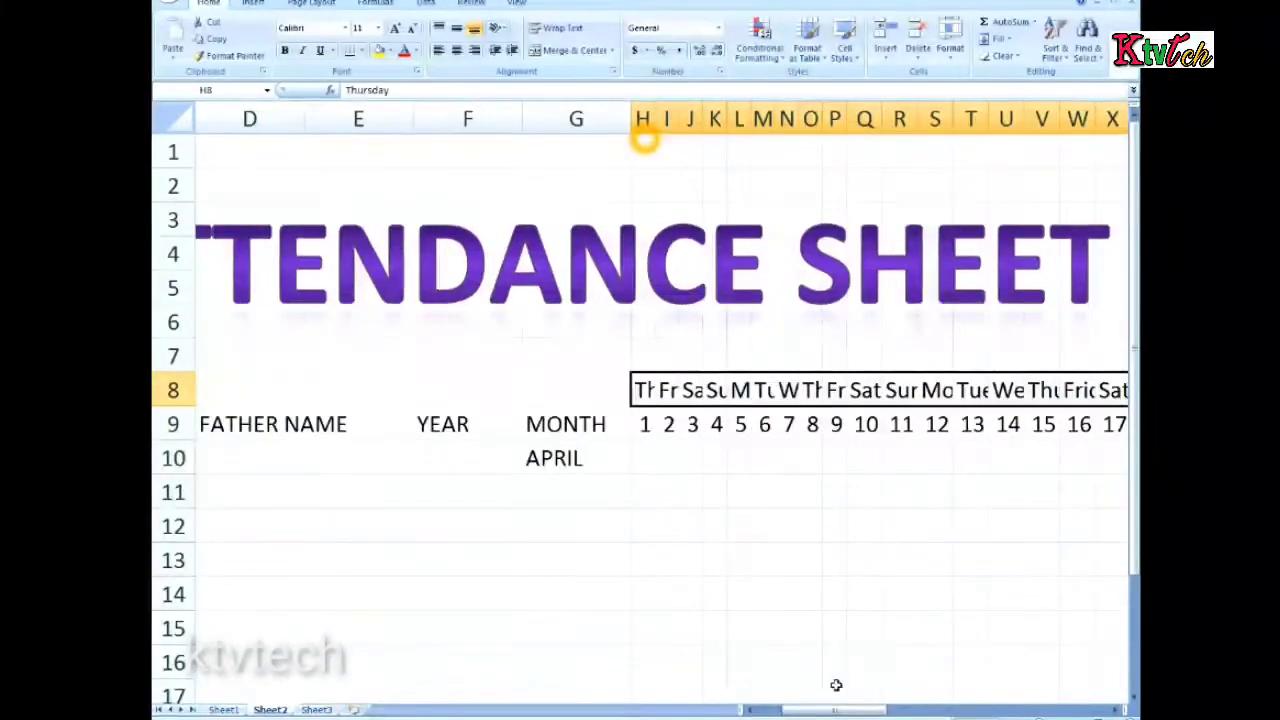
Mark the Sundays in row 10 by entering Sun under dates 4, 18 and 25 and Sunday under date 11
{"action": "mouse_move", "coordinate": [838, 709]}
{"action": "left_mouse_down"}
{"action": "mouse_move", "coordinate": [895, 694]}
{"action": "mouse_move", "coordinate": [840, 693]}
{"action": "mouse_move", "coordinate": [855, 694]}
{"action": "left_mouse_up"}
{"action": "left_click", "coordinate": [712, 392]}
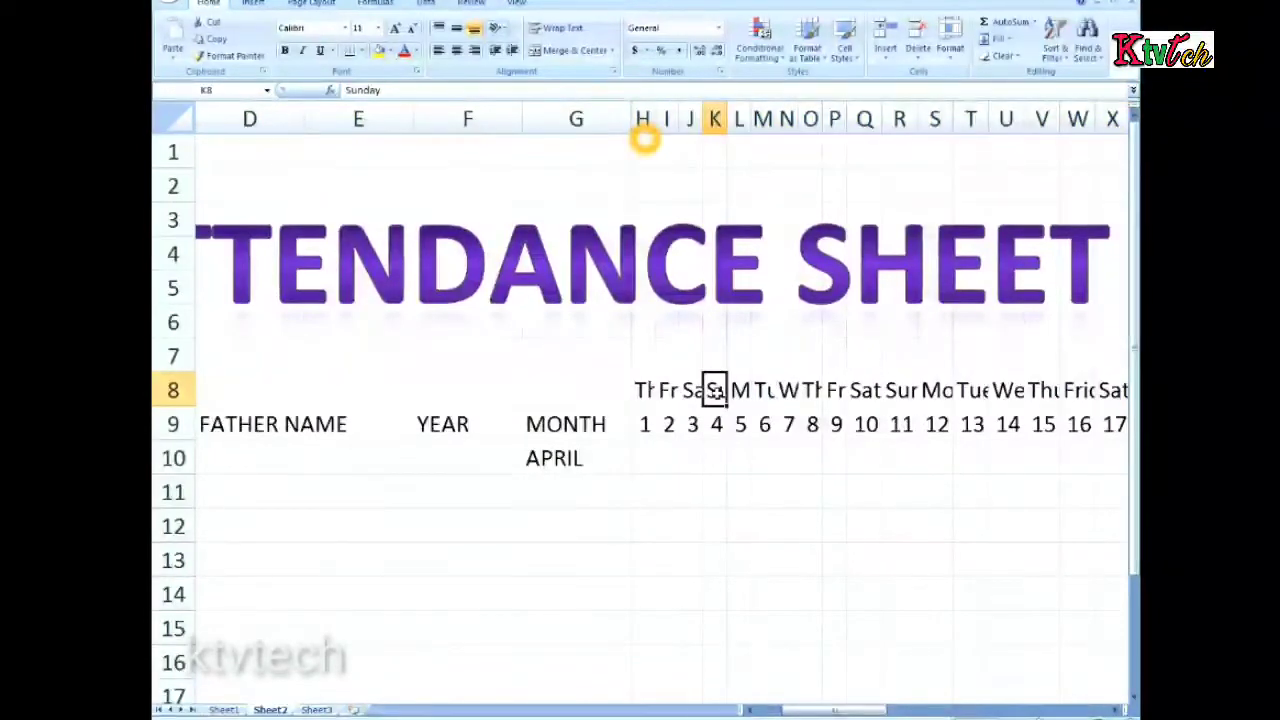
{"action": "left_click", "coordinate": [716, 459]}
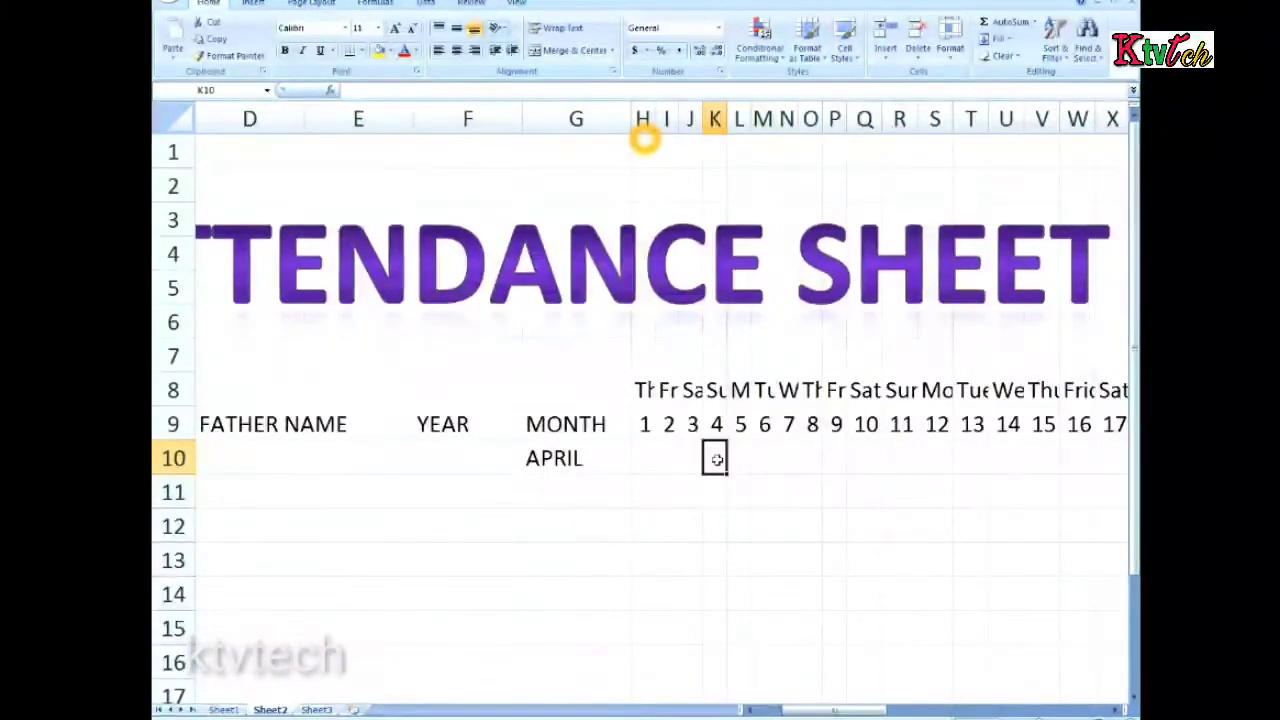
{"action": "type", "text": "su"}
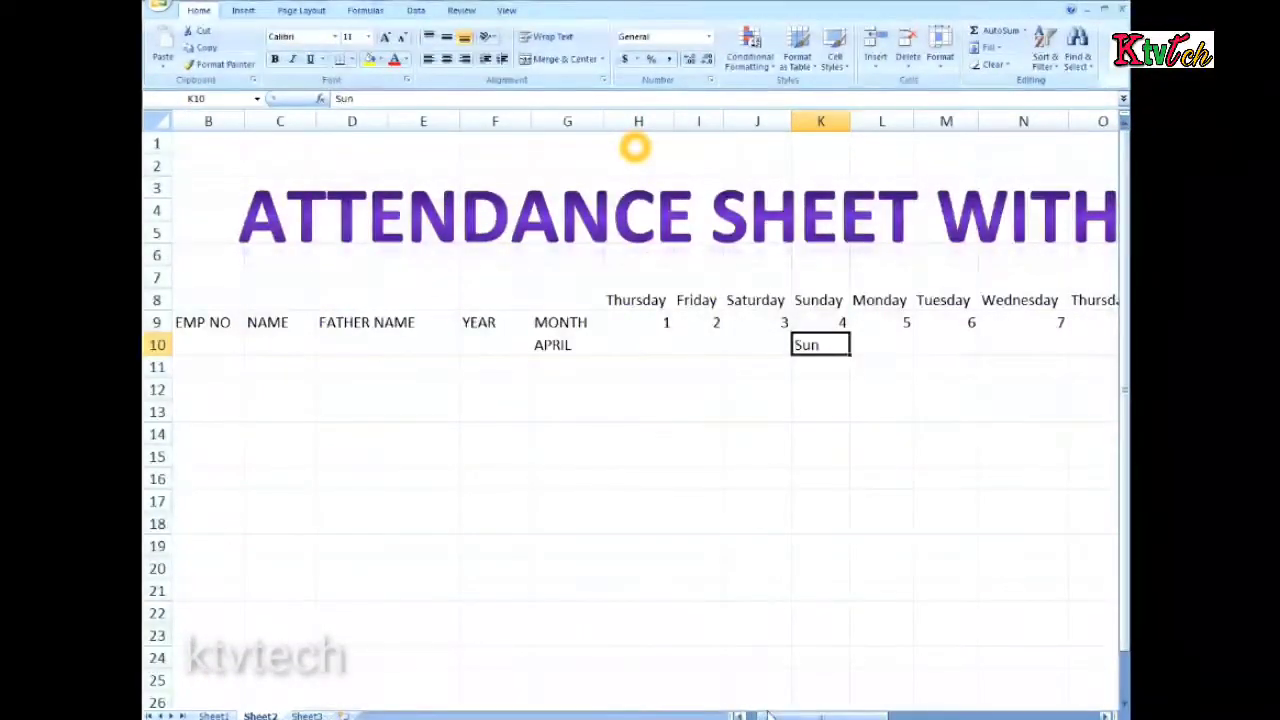
{"action": "left_click_drag", "start_coordinate": [784, 716], "coordinate": [812, 714]}
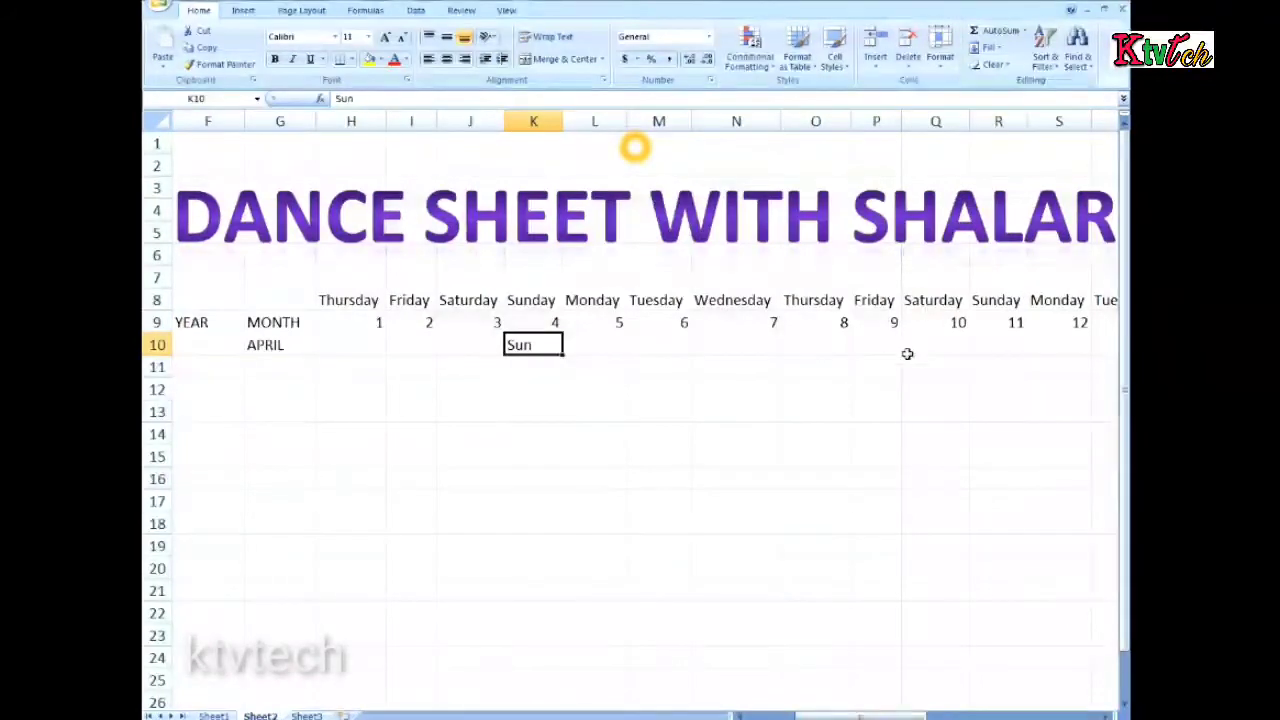
{"action": "left_click", "coordinate": [992, 346]}
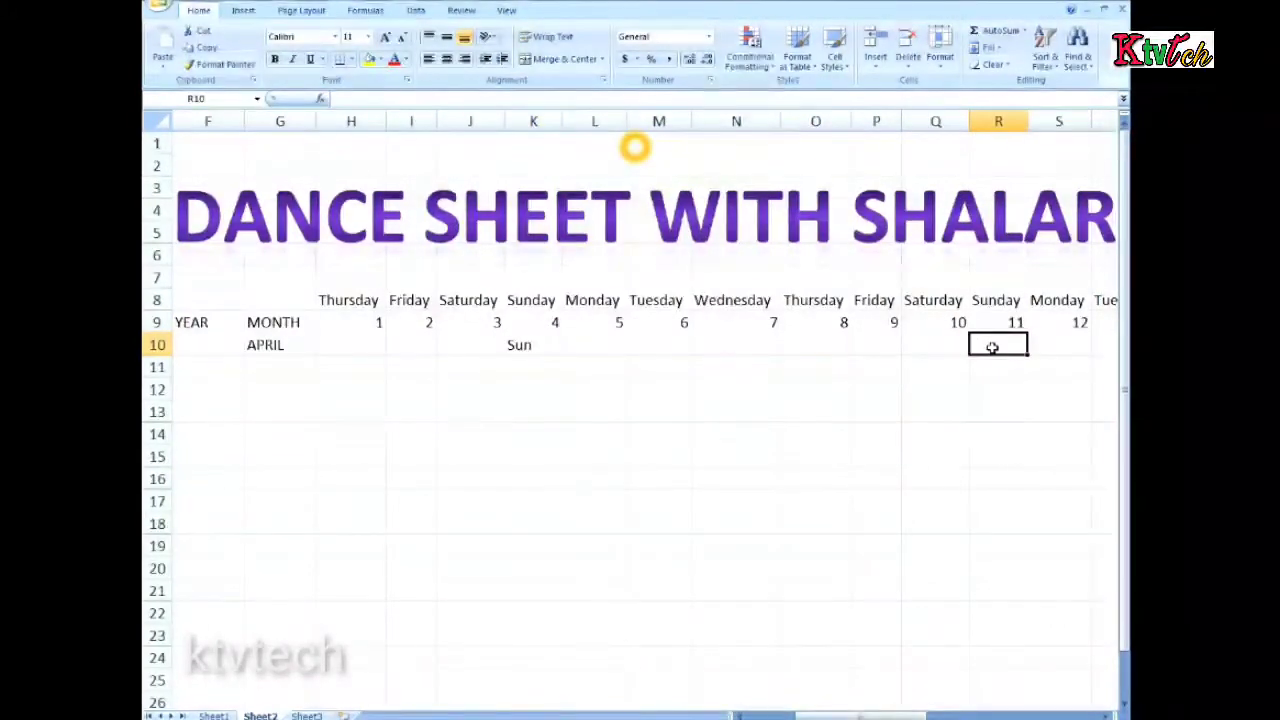
{"action": "type", "text": "sunday"}
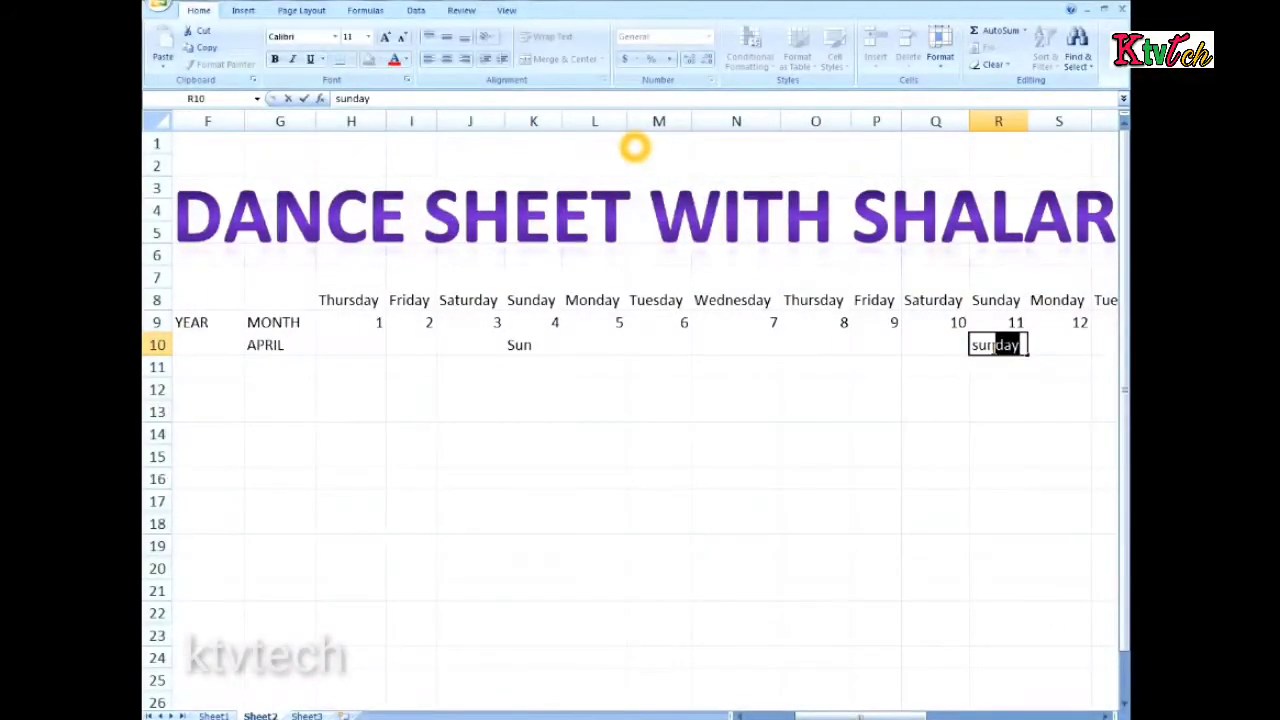
{"action": "left_click_drag", "start_coordinate": [890, 714], "coordinate": [967, 717]}
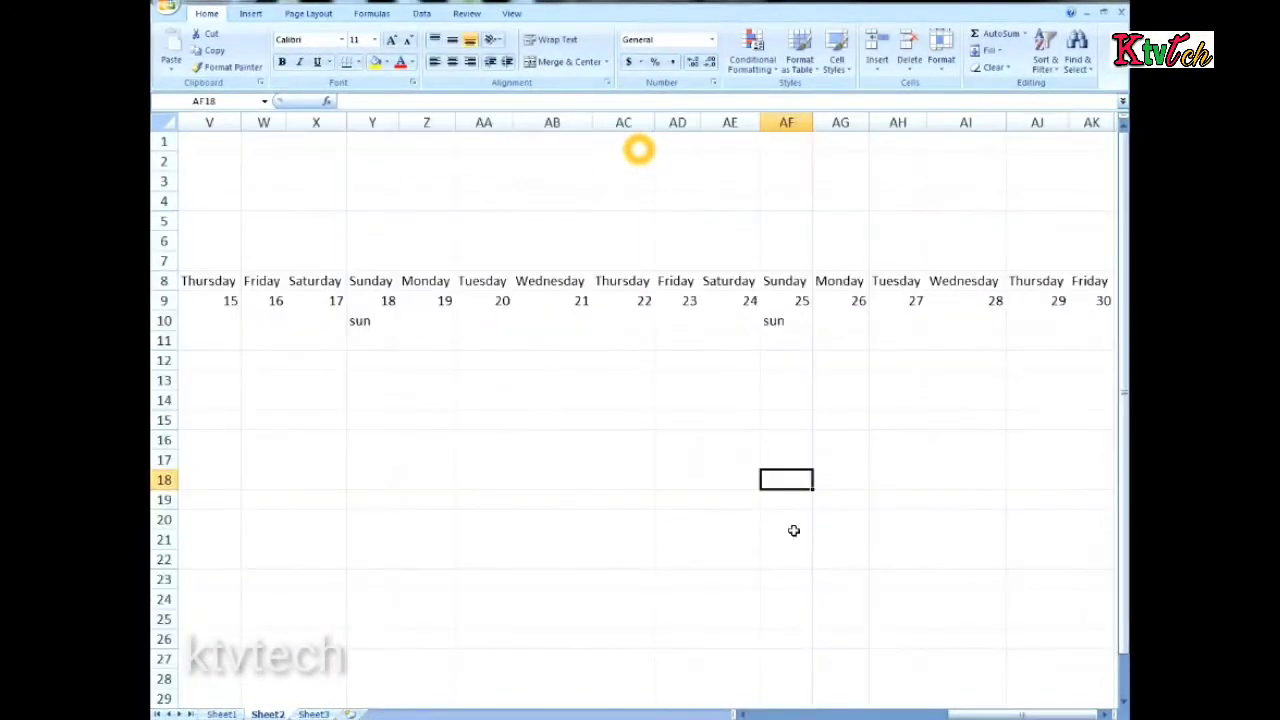
Color the Sunday marks in Y10, AF10 and R10 red, and shorten the R10 entry to Sun
{"action": "scroll", "coordinate": [792, 530], "scroll_direction": "down", "scroll_amount": 3}
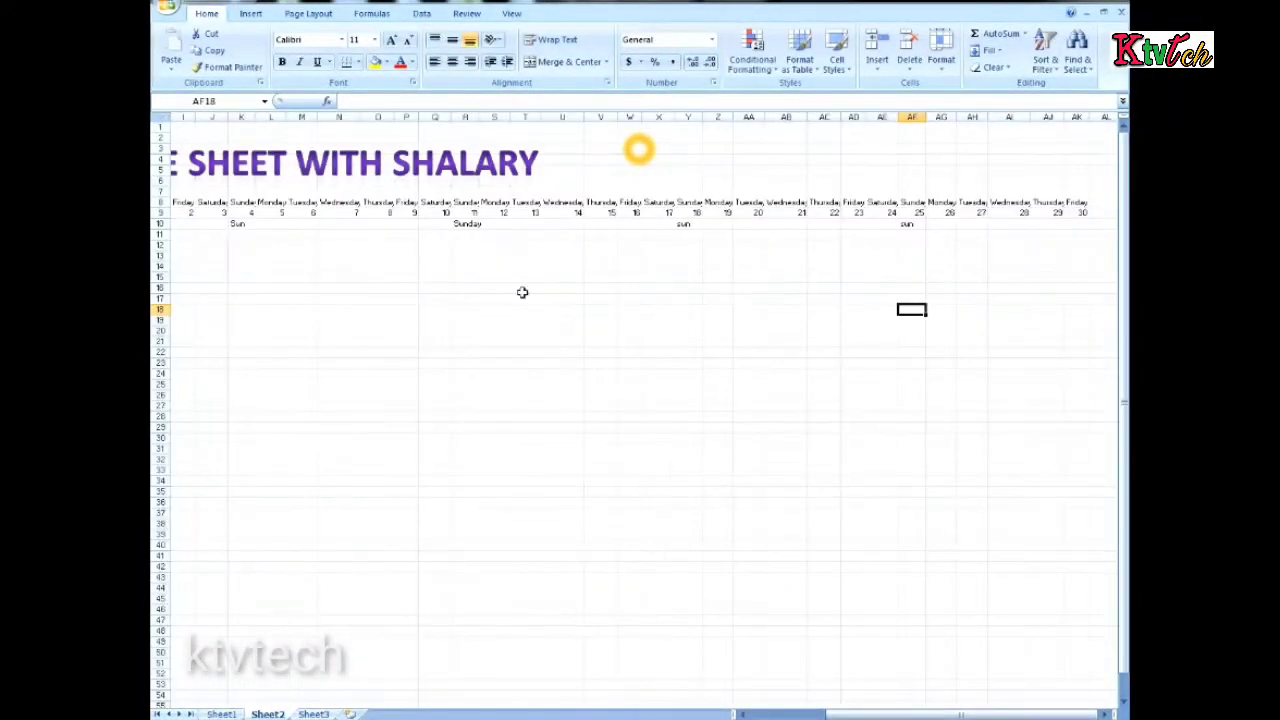
{"action": "scroll", "coordinate": [862, 310], "scroll_direction": "up", "scroll_amount": 2}
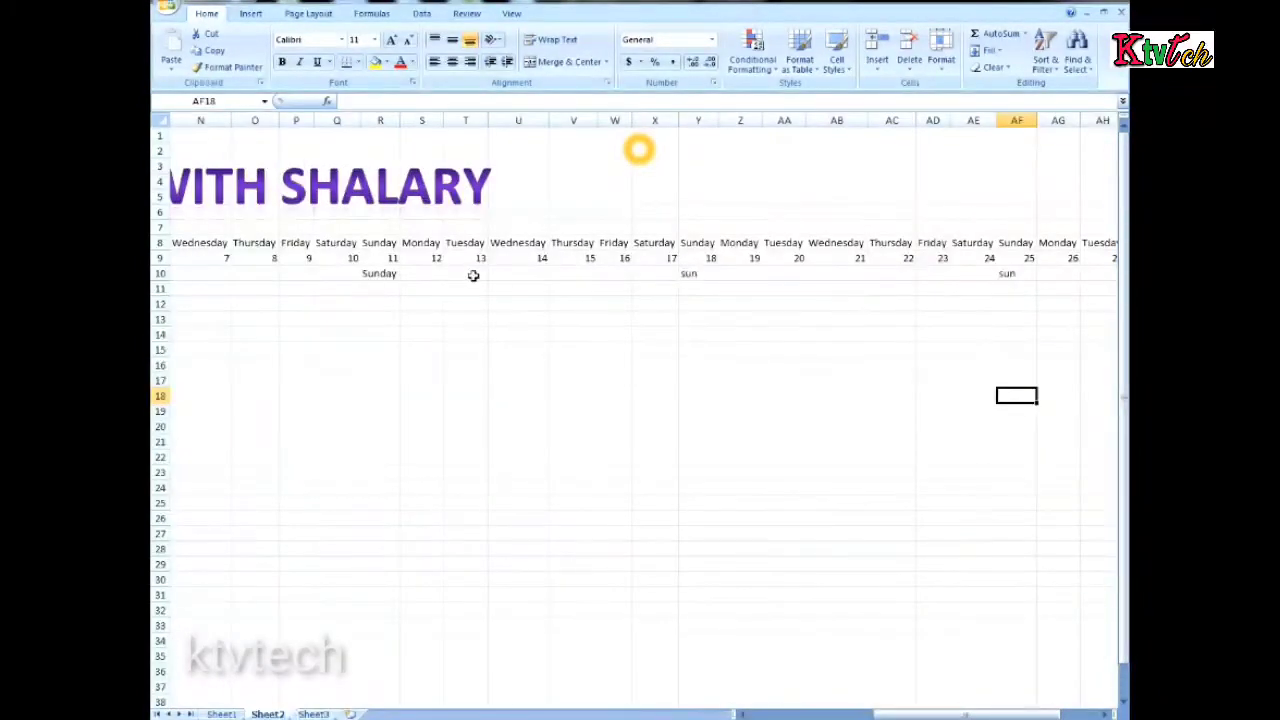
{"action": "left_click", "coordinate": [688, 274]}
{"action": "left_click", "coordinate": [400, 64]}
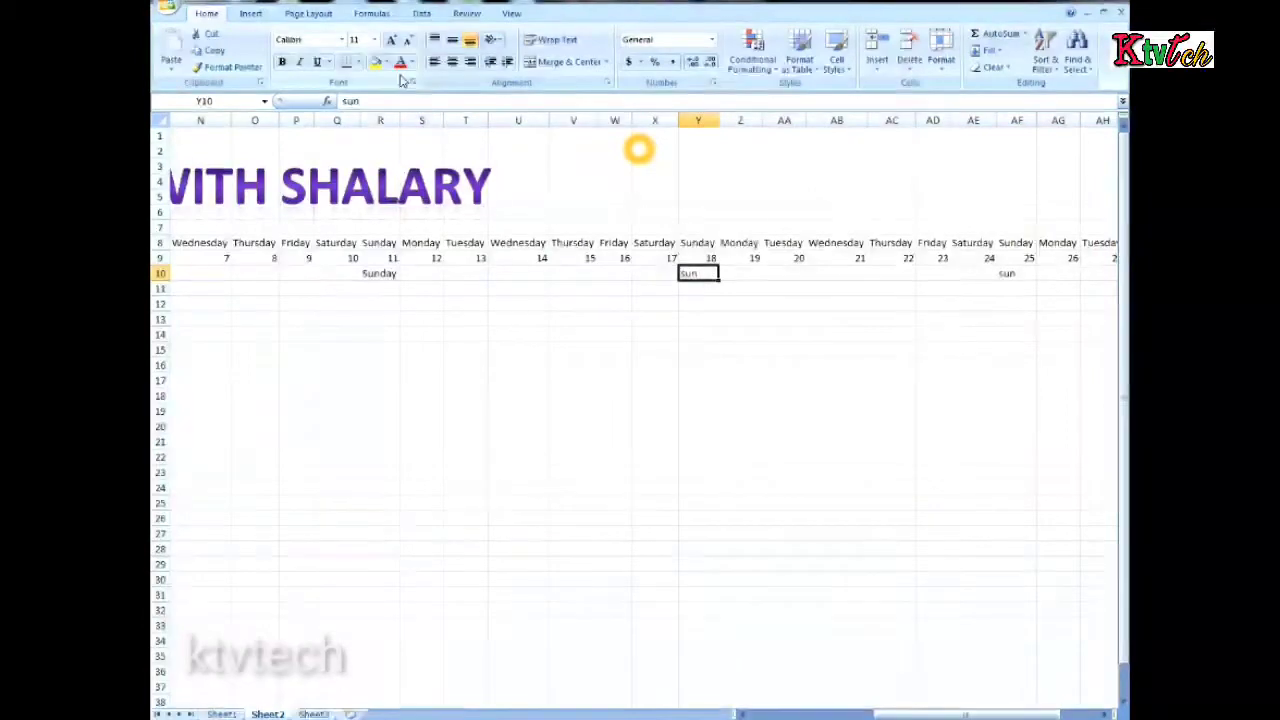
{"action": "left_click", "coordinate": [1008, 276]}
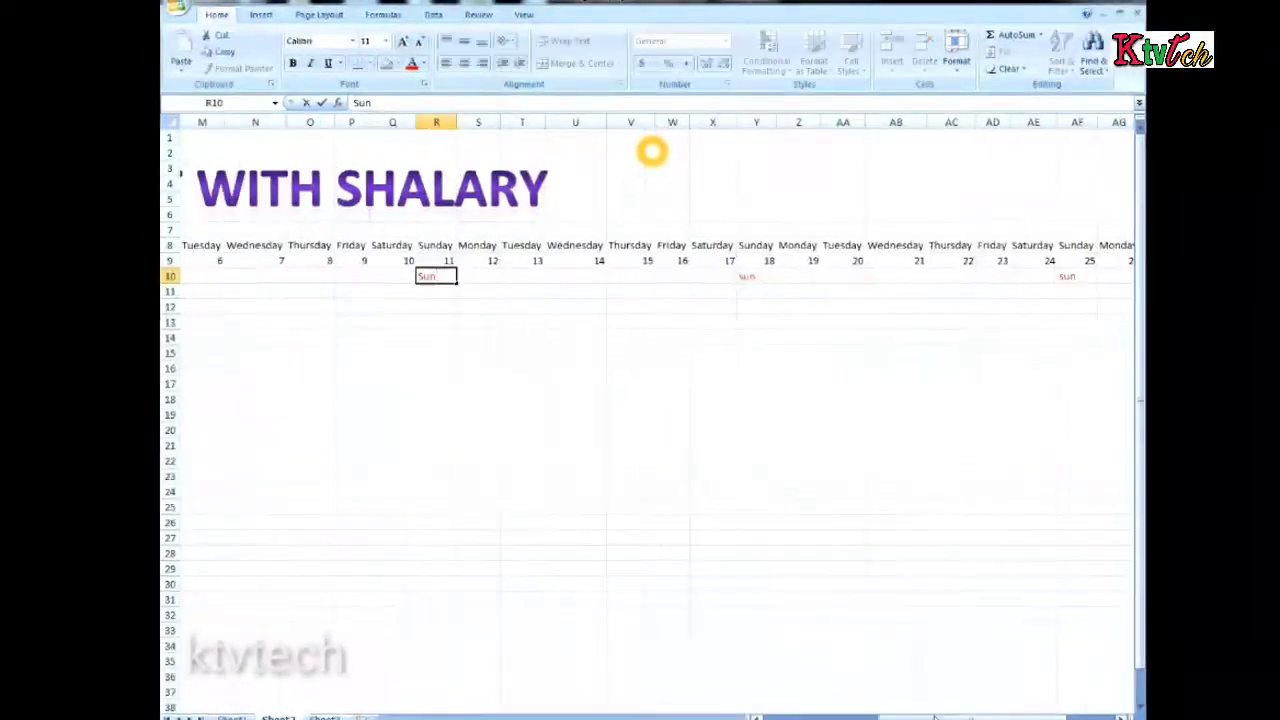
Apply a light pink fill to the header range A8:AK10
{"action": "left_click_drag", "start_coordinate": [1000, 716], "coordinate": [748, 716]}
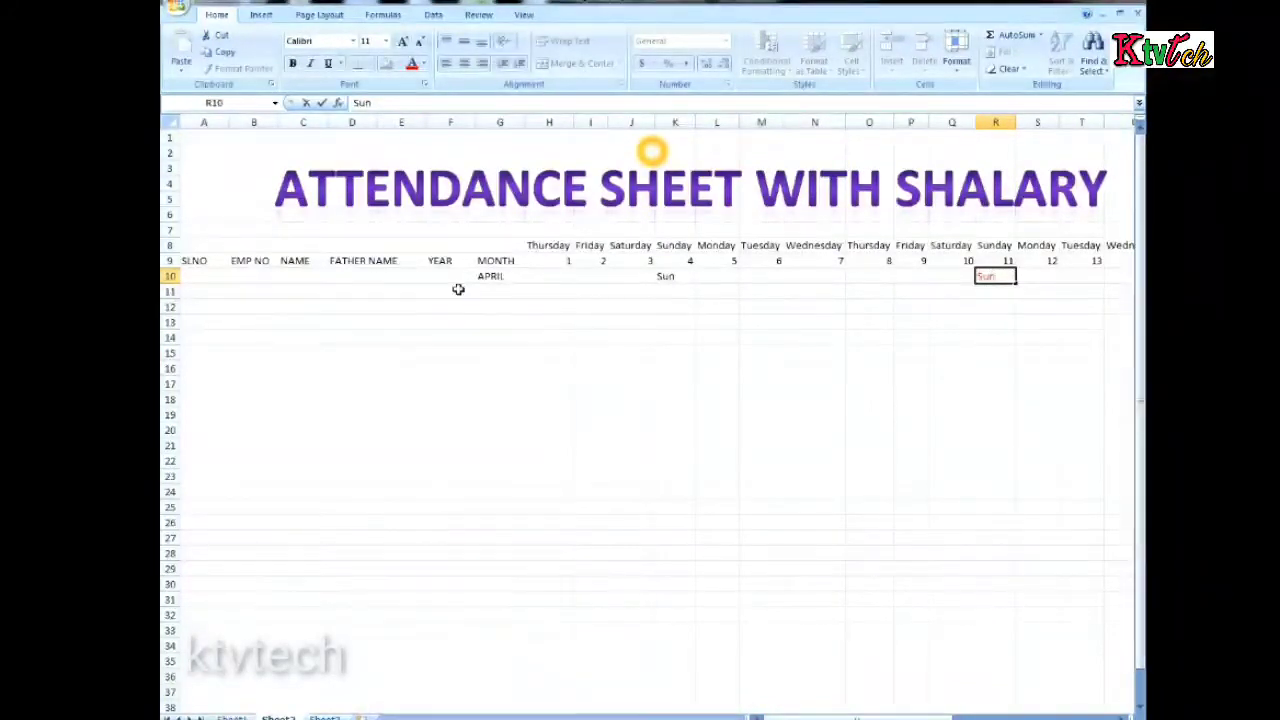
{"action": "left_click_drag", "start_coordinate": [201, 258], "coordinate": [374, 263]}
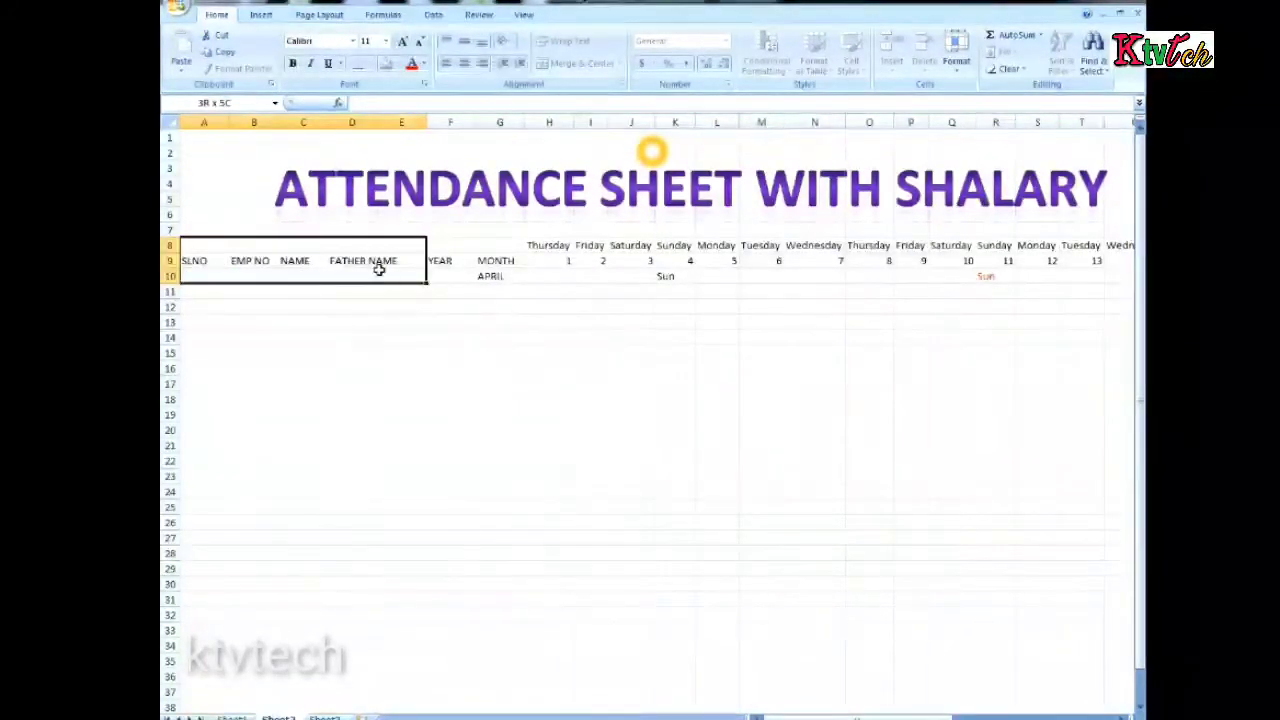
{"action": "left_click", "coordinate": [537, 260]}
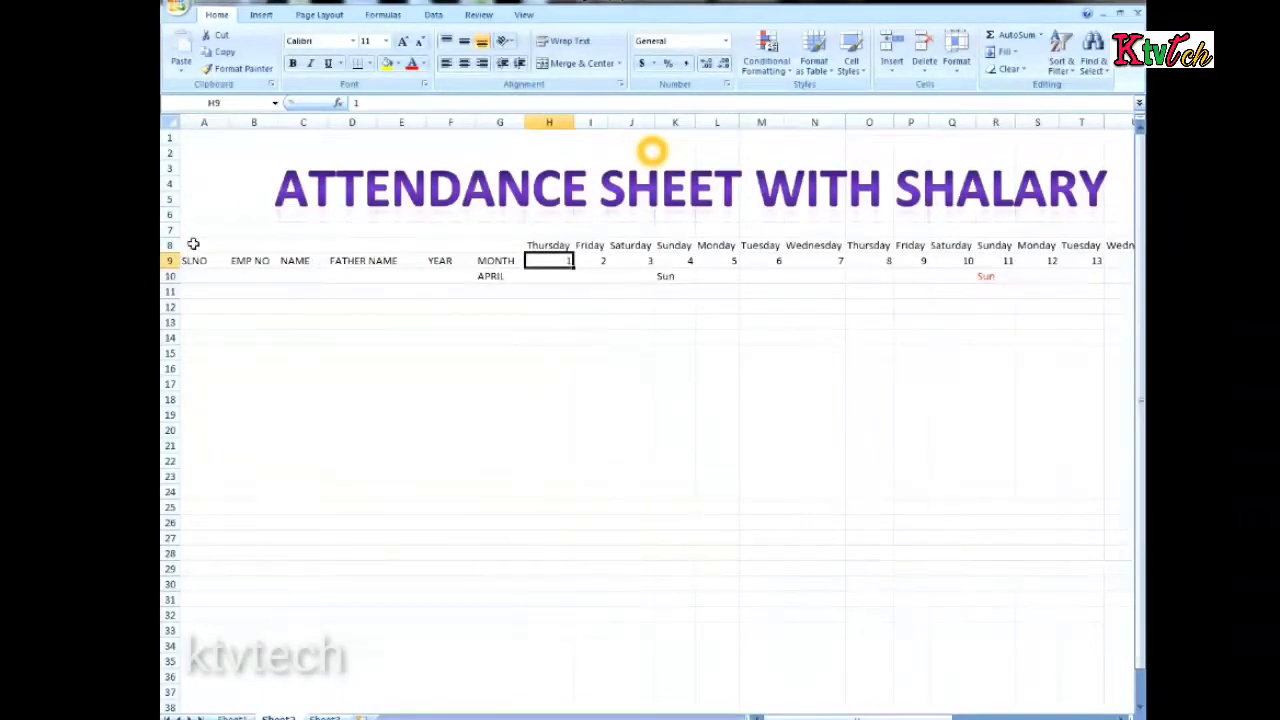
{"action": "left_click_drag", "start_coordinate": [193, 244], "coordinate": [995, 277]}
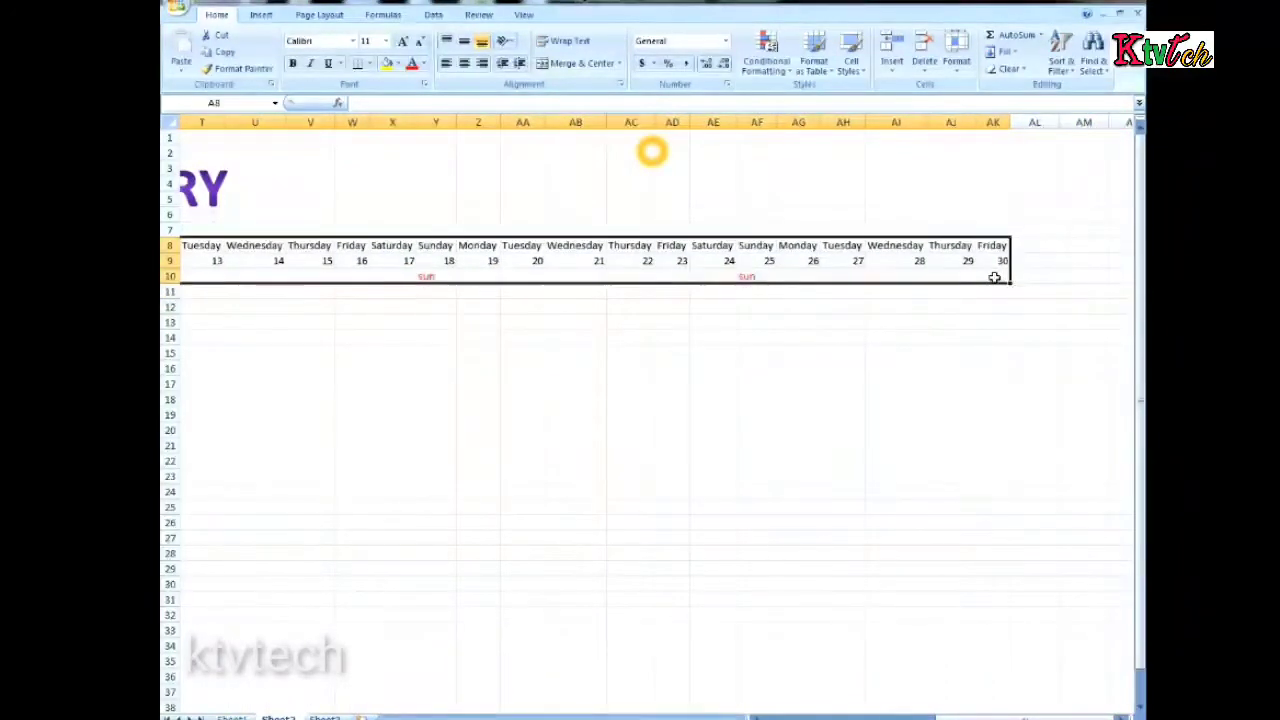
{"action": "left_click", "coordinate": [397, 65]}
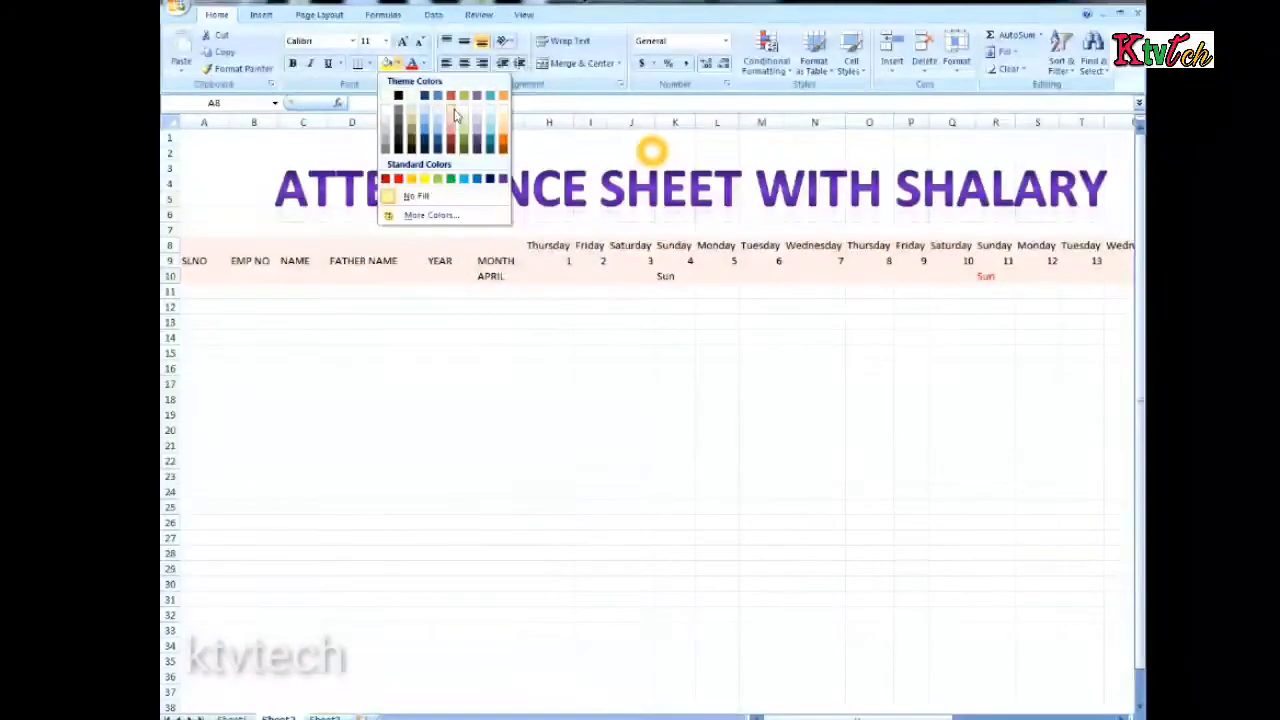
{"action": "left_click", "coordinate": [385, 130]}
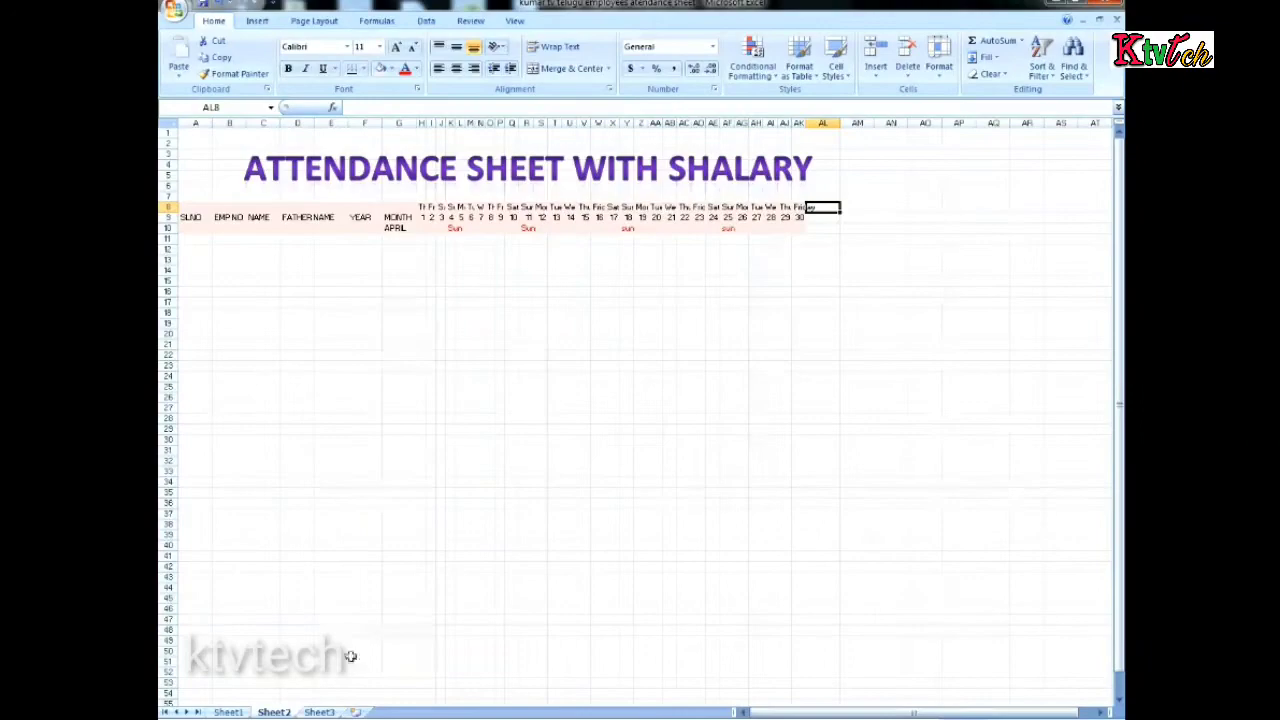
Copy the summary headers from TOTAL DAYS to NET SALARY in AK6:AQ7 of Sheet1
{"action": "left_click", "coordinate": [230, 713]}
{"action": "left_click_drag", "start_coordinate": [801, 714], "coordinate": [878, 714]}
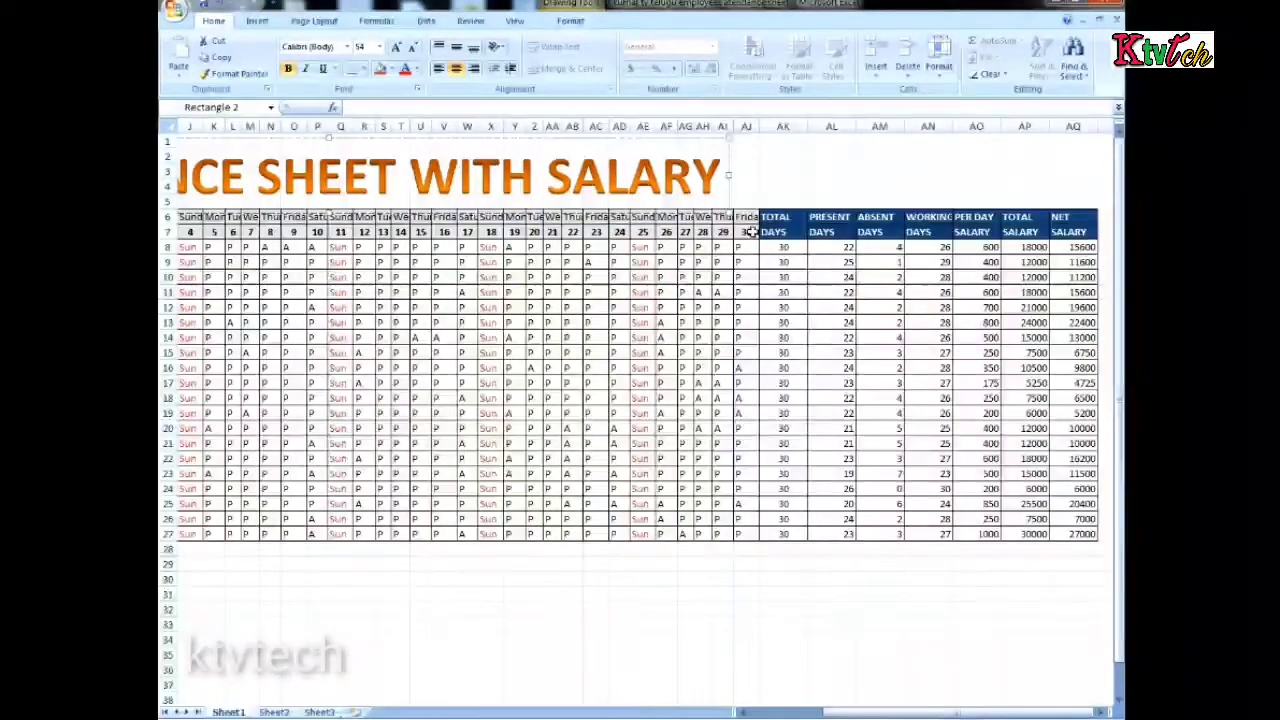
{"action": "left_click_drag", "start_coordinate": [762, 216], "coordinate": [1075, 224]}
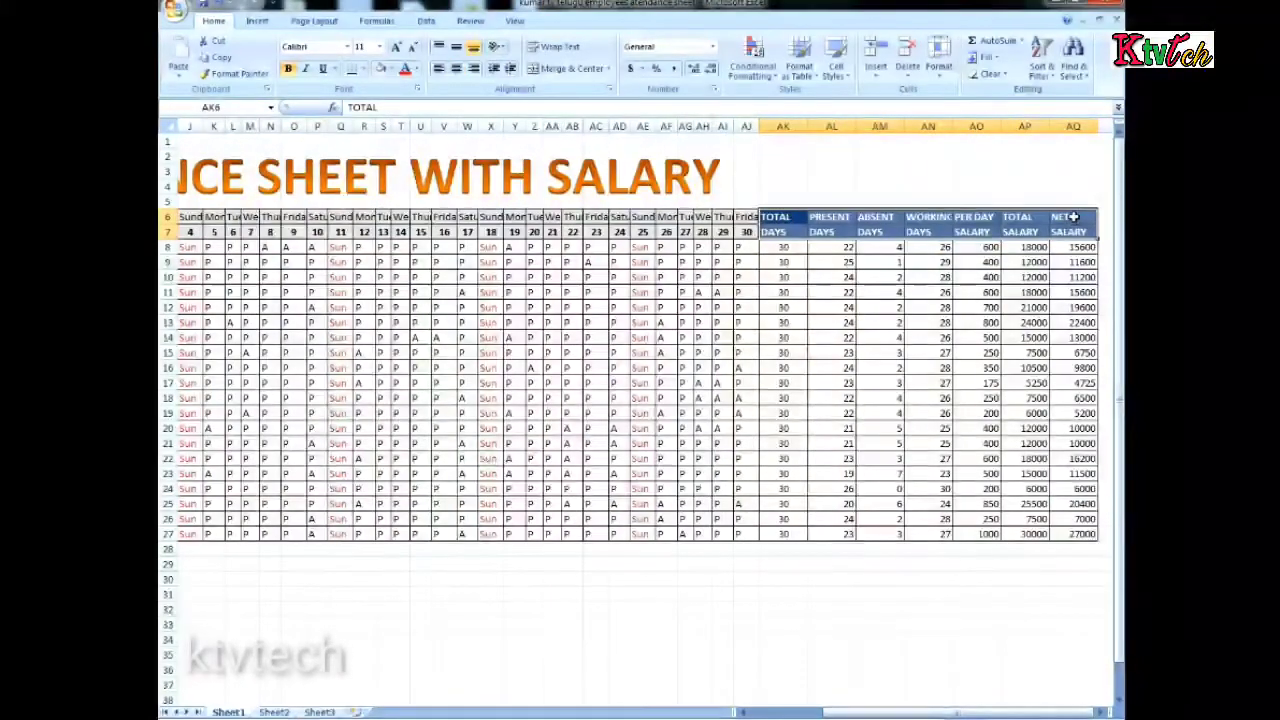
{"action": "key", "text": "ctrl+c"}
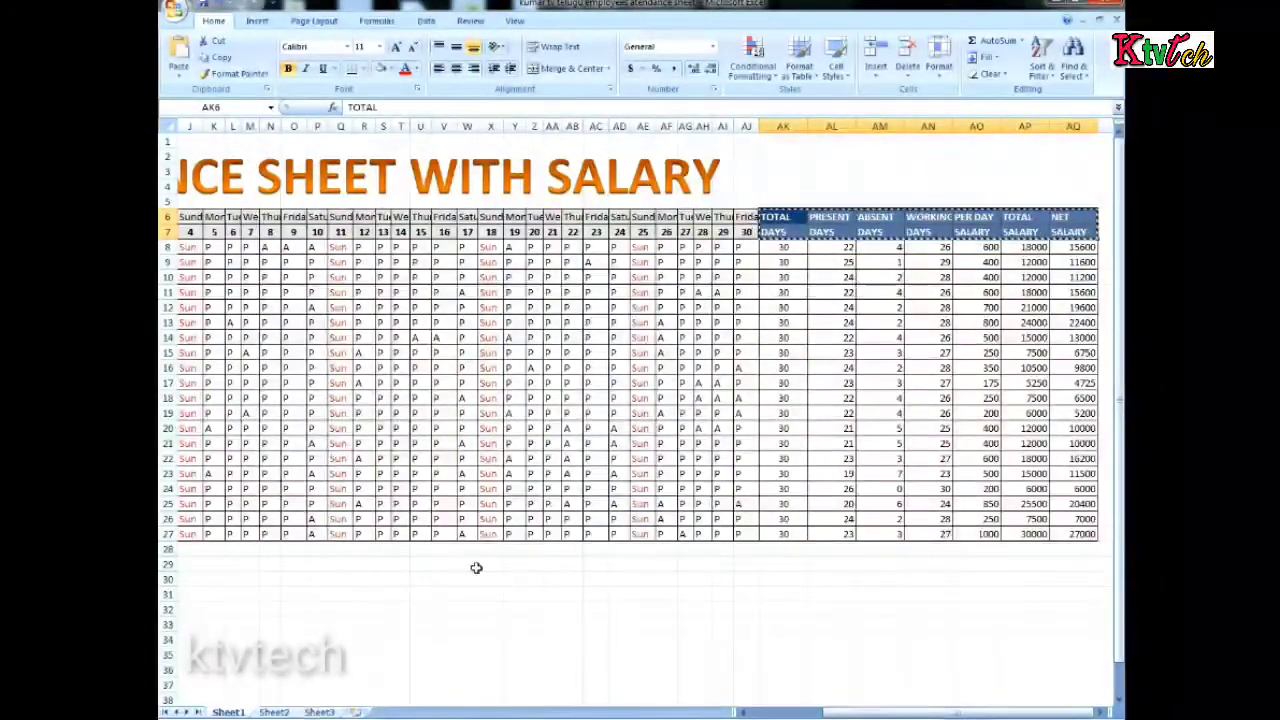
Paste the copied summary headers into Sheet2 at AL8 and move them down one row to AL9:AR10
{"action": "left_click", "coordinate": [285, 710]}
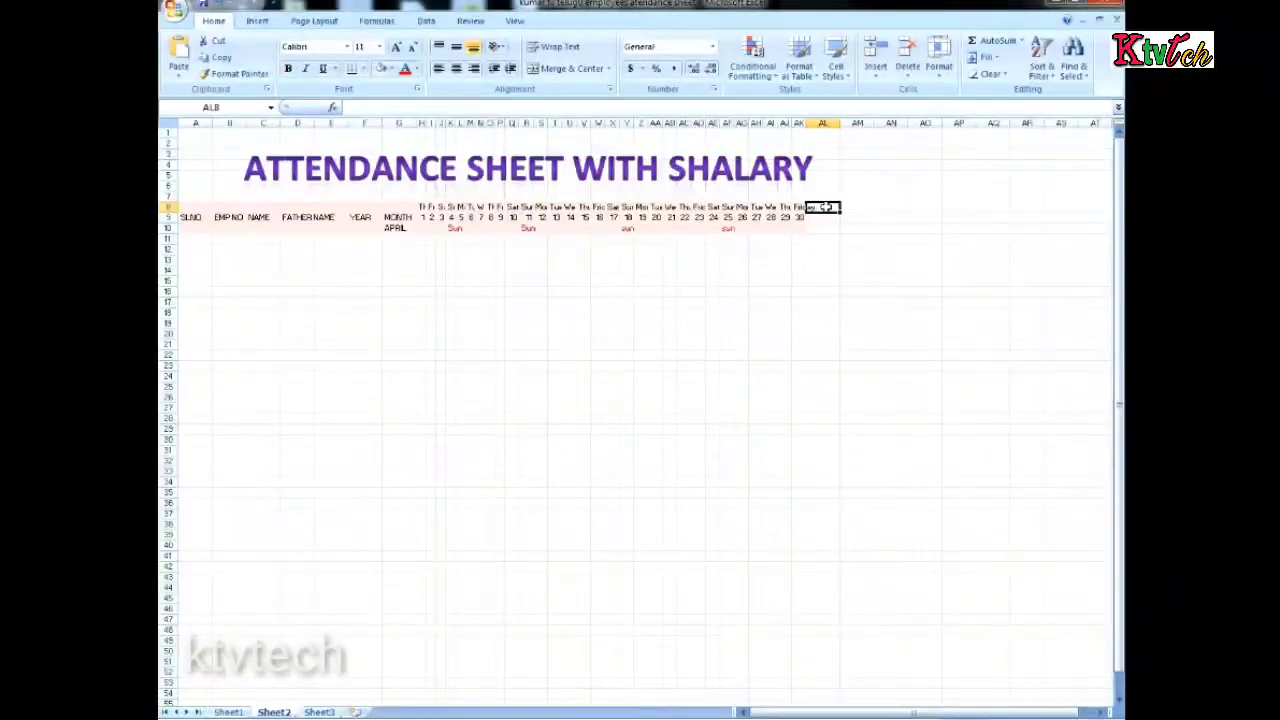
{"action": "left_click_drag", "start_coordinate": [822, 207], "coordinate": [1009, 229]}
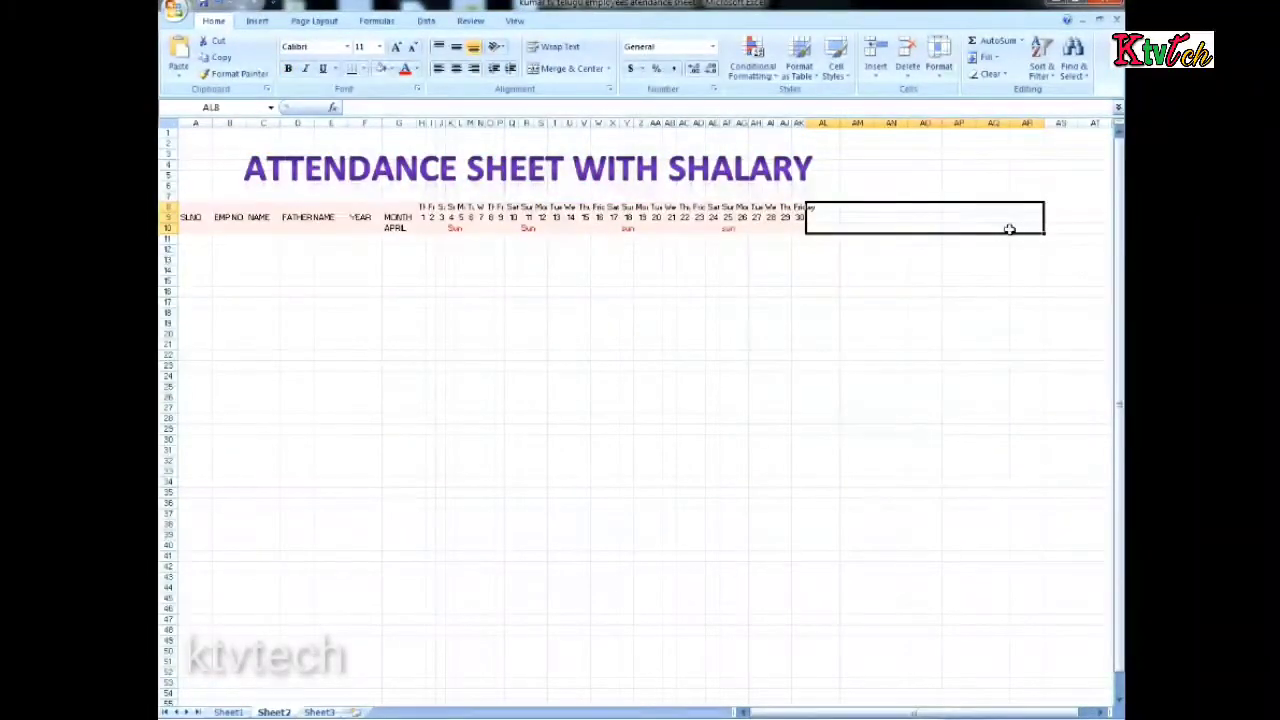
{"action": "key", "text": "ctrl+v"}
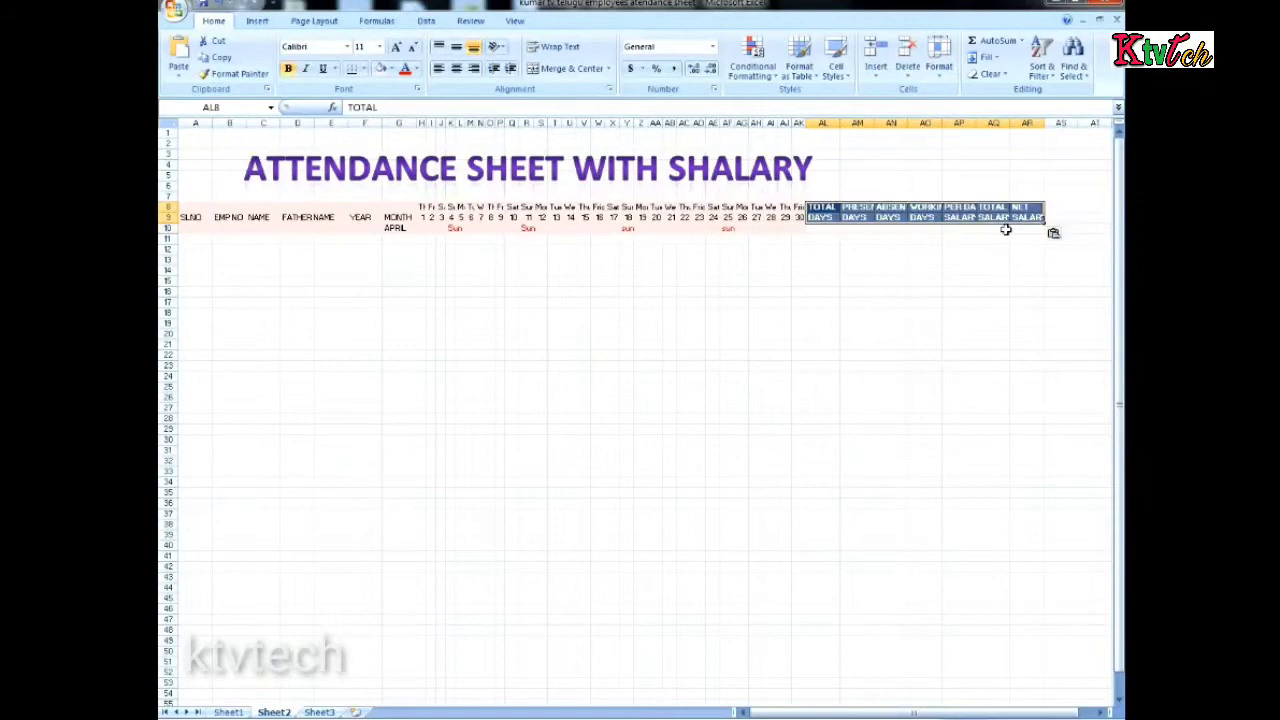
{"action": "left_click", "coordinate": [991, 280]}
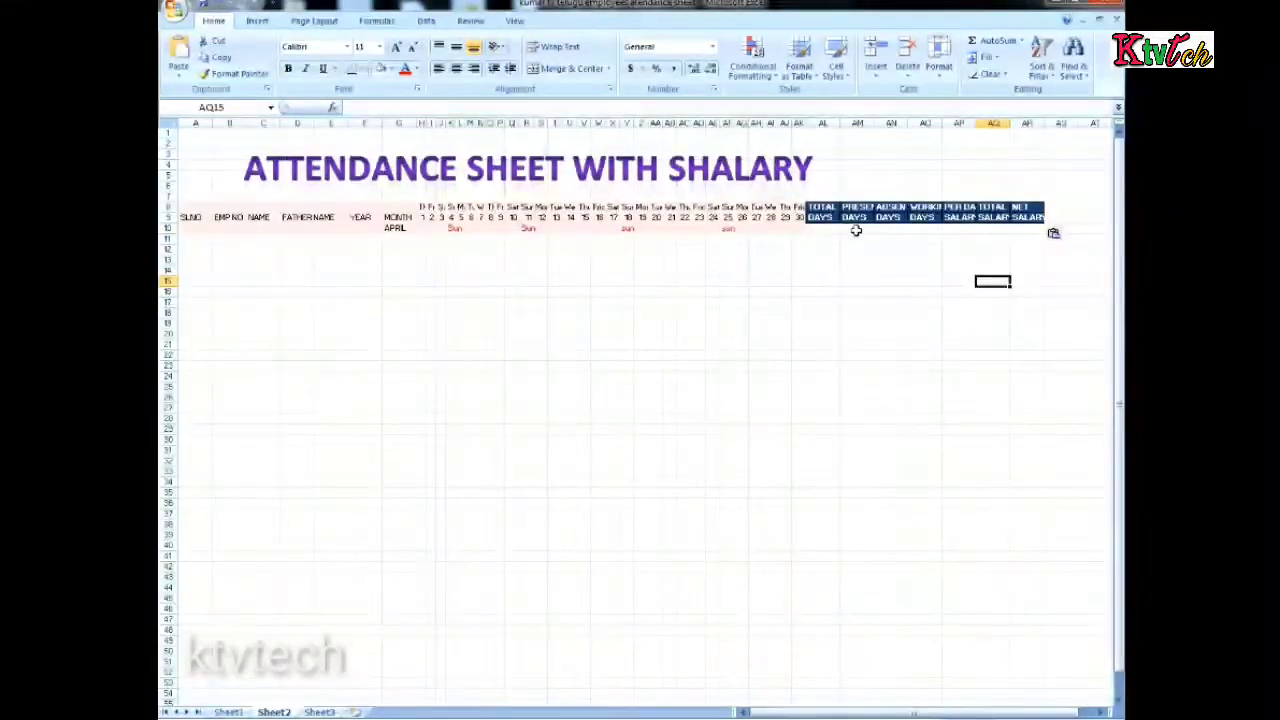
{"action": "left_click_drag", "start_coordinate": [823, 214], "coordinate": [1042, 222]}
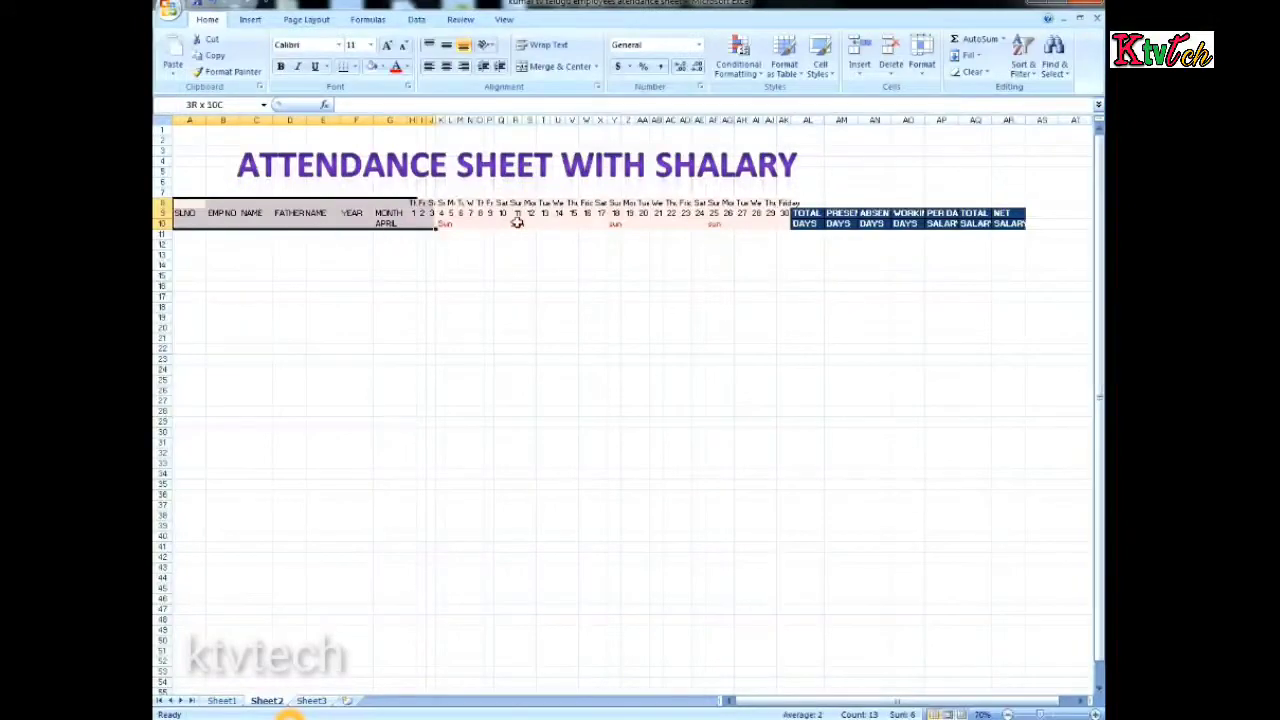
Change the fill of the attendance header range A8:AK10 to a tan theme color
{"action": "left_click_drag", "start_coordinate": [516, 222], "coordinate": [786, 218]}
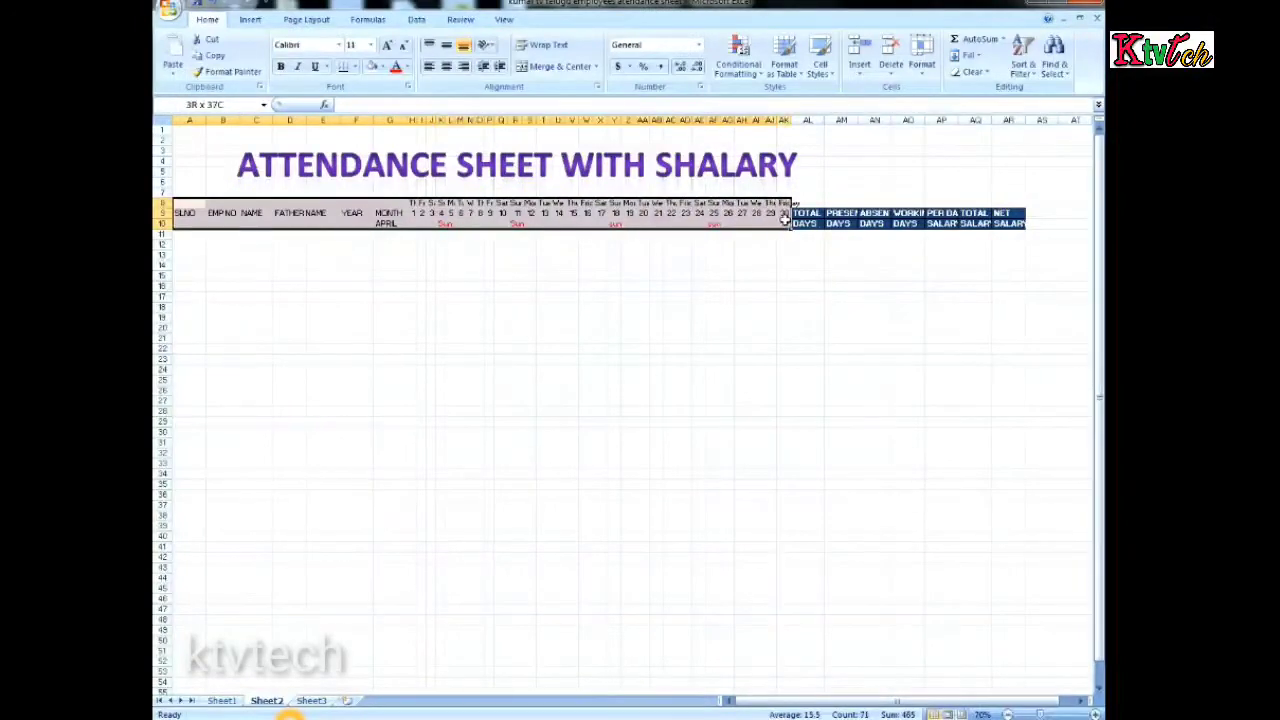
{"action": "left_click", "coordinate": [382, 67]}
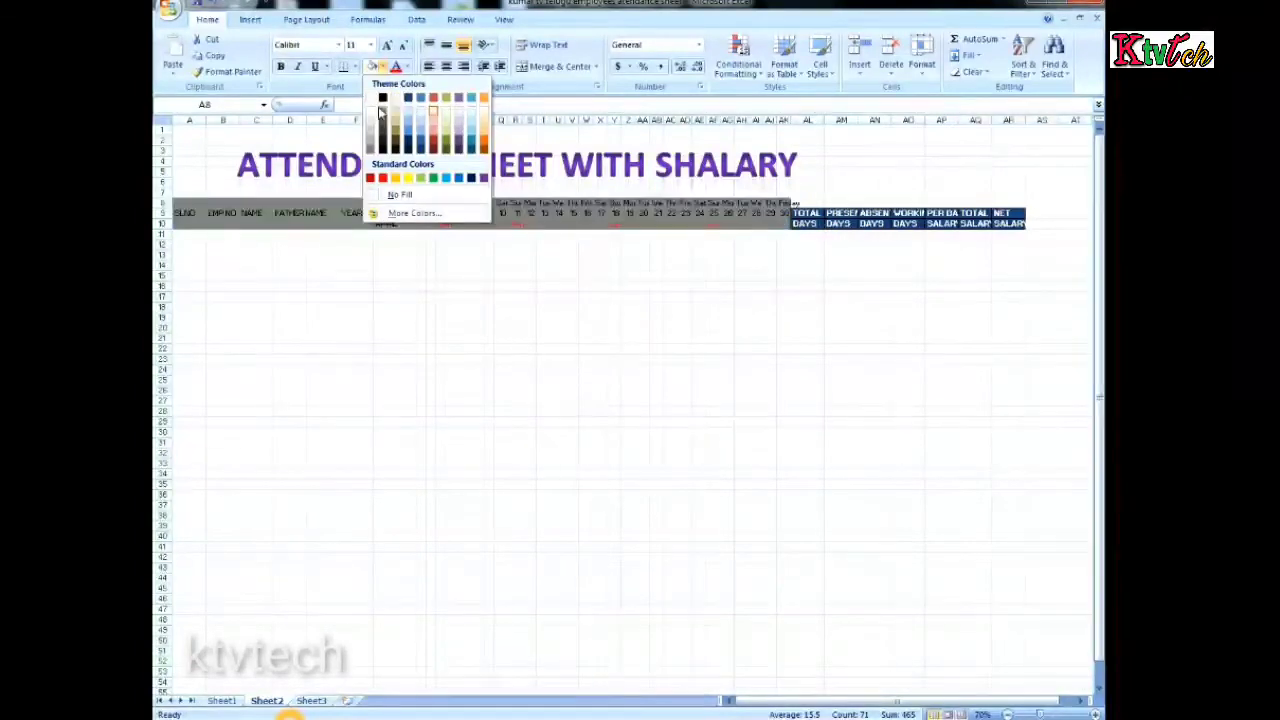
{"action": "left_click", "coordinate": [395, 125]}
{"action": "left_click", "coordinate": [647, 416]}
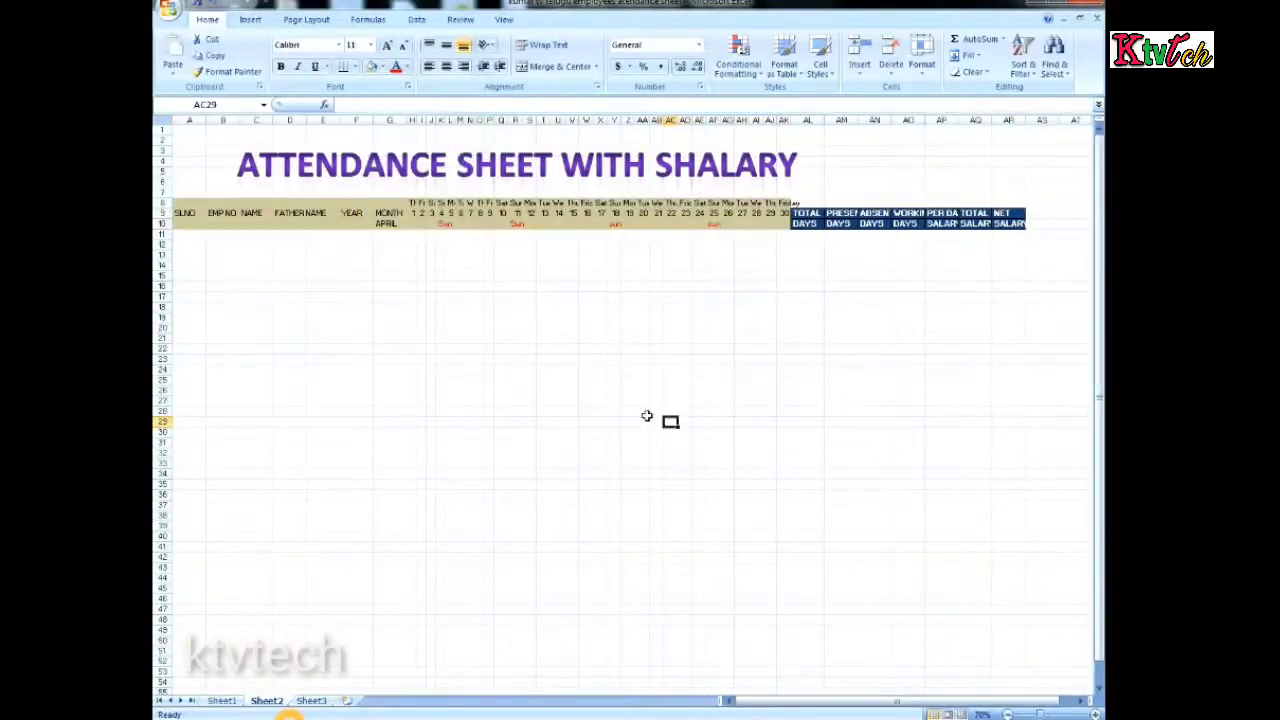
{"action": "scroll", "coordinate": [670, 396], "scroll_direction": "up", "scroll_amount": 2, "text": "ctrl"}
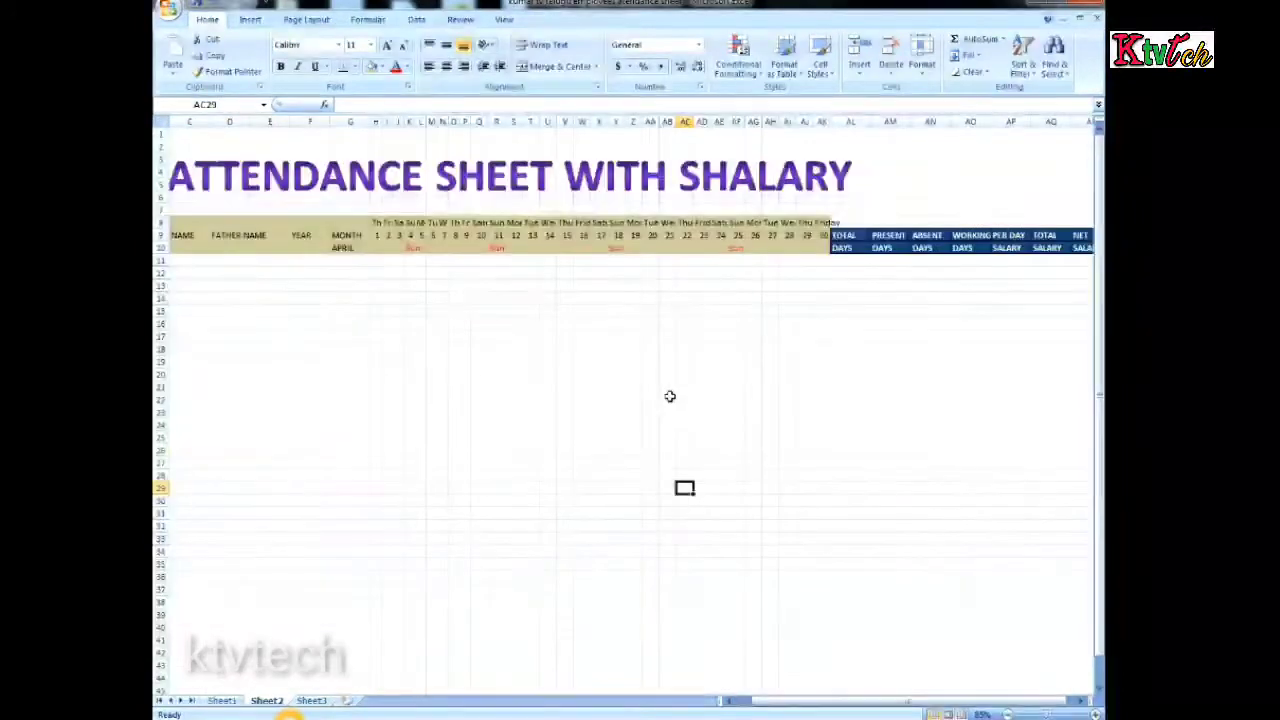
{"action": "left_click_drag", "start_coordinate": [826, 704], "coordinate": [762, 707]}
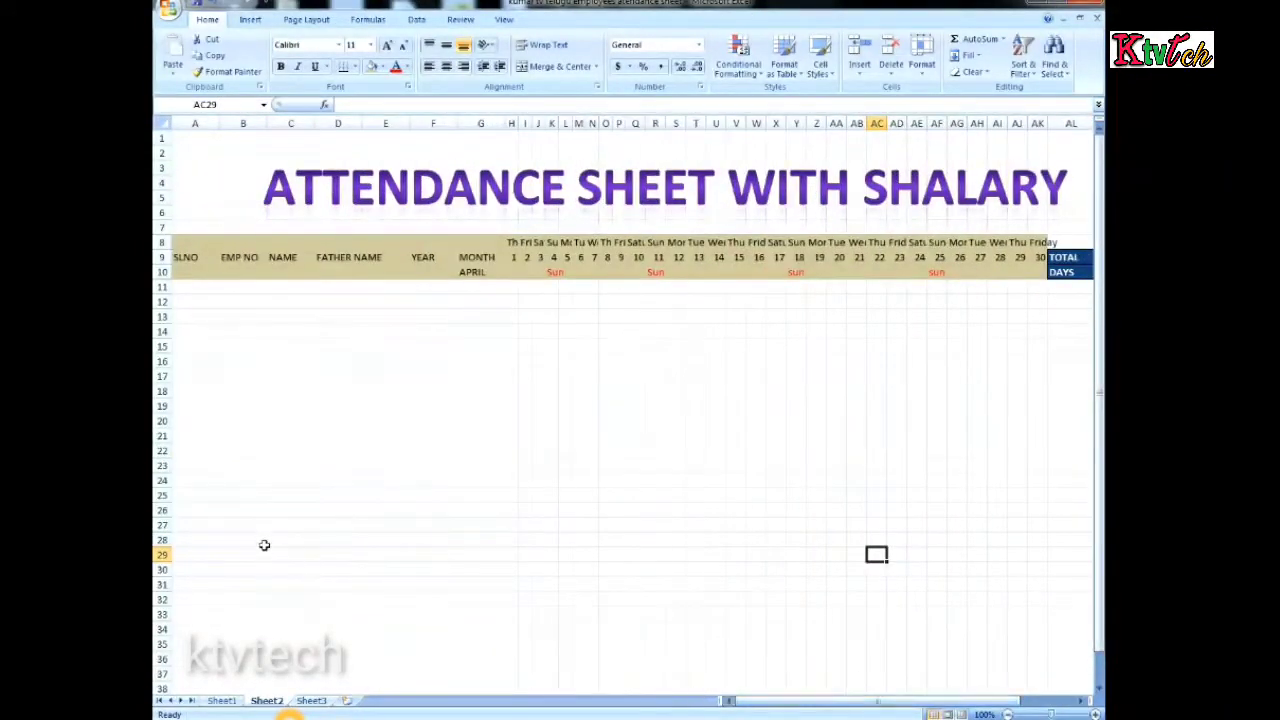
{"action": "left_click", "coordinate": [187, 568]}
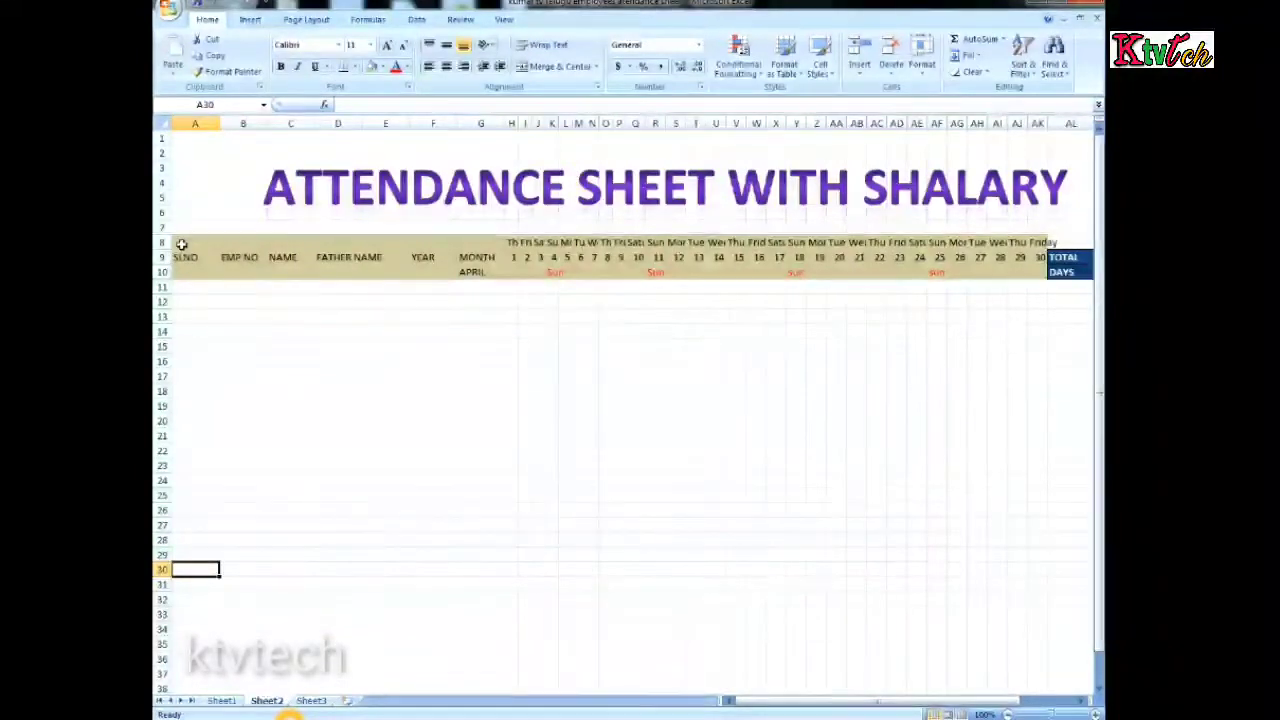
Apply all borders to the attendance table range A8:AR29 in Sheet2
{"action": "left_click_drag", "start_coordinate": [181, 246], "coordinate": [1011, 558]}
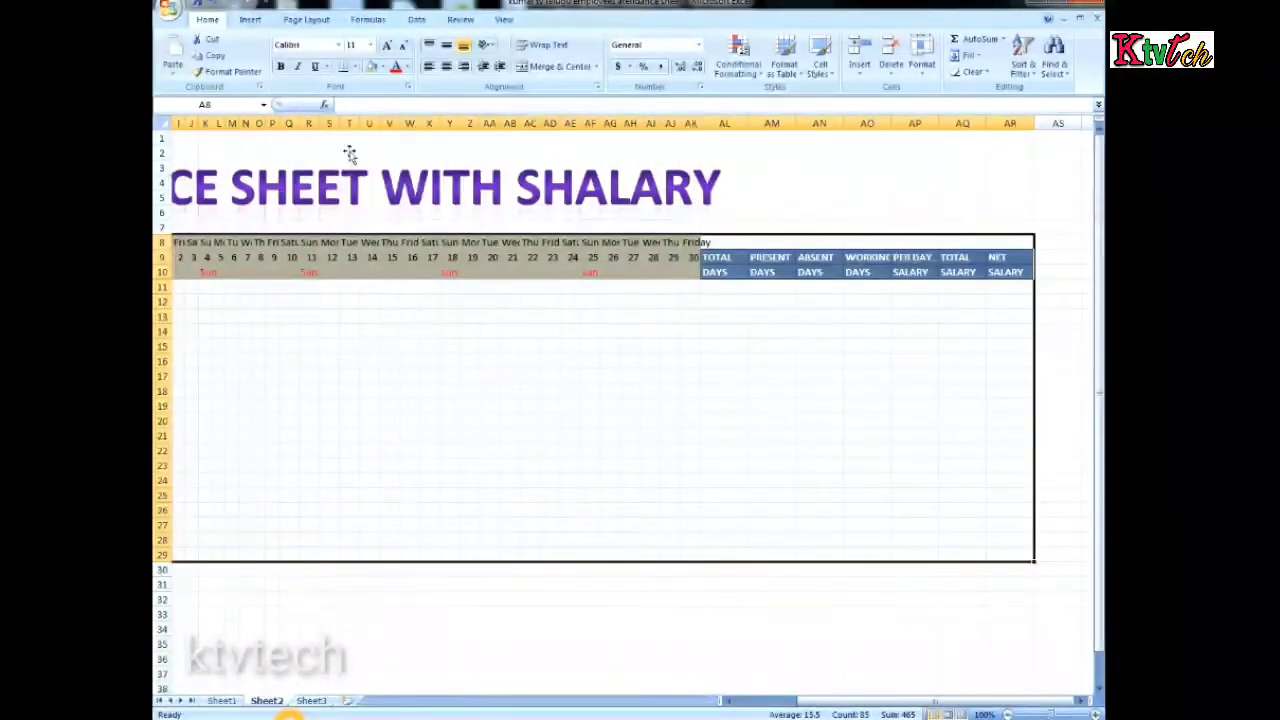
{"action": "left_click", "coordinate": [354, 67]}
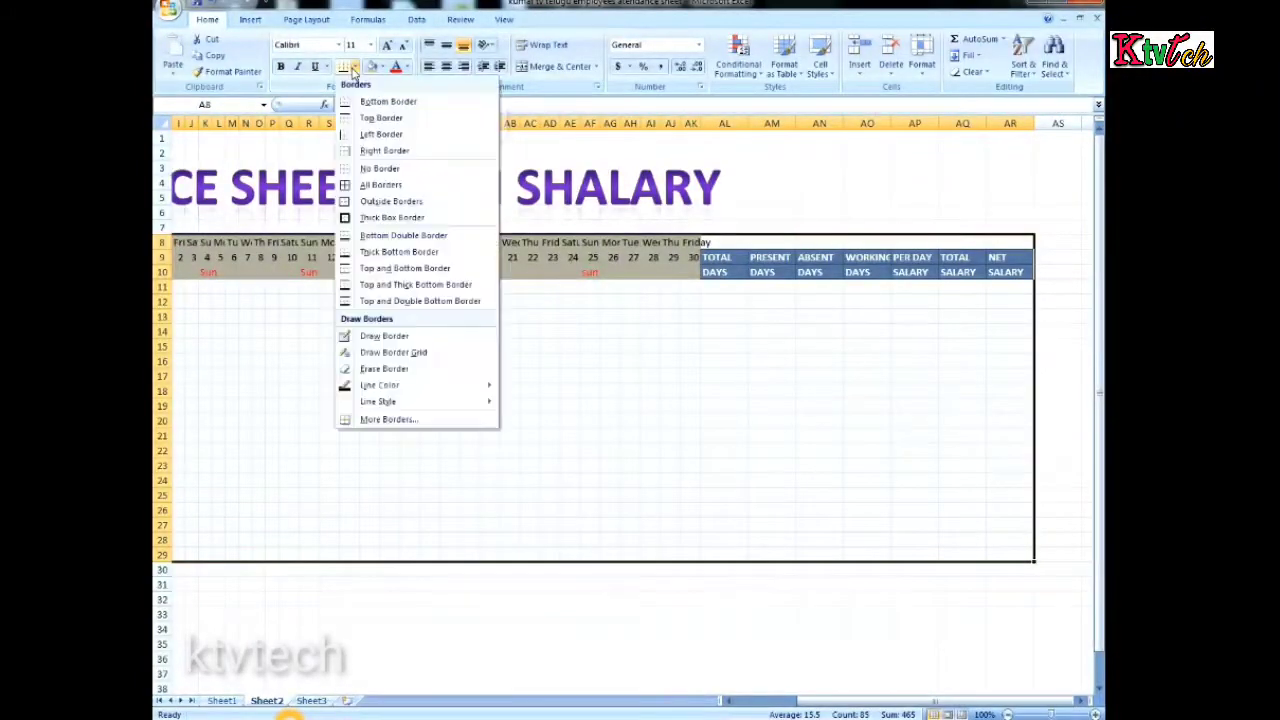
{"action": "left_click", "coordinate": [380, 185]}
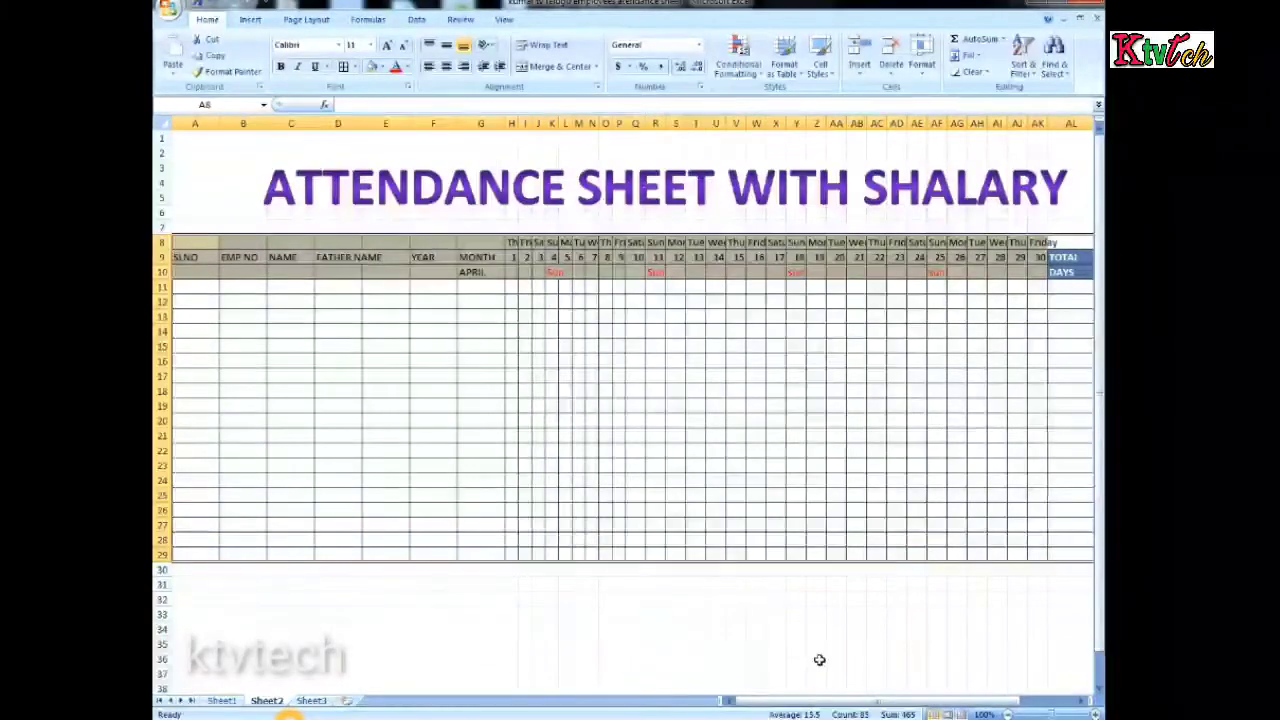
{"action": "left_click_drag", "start_coordinate": [778, 706], "coordinate": [776, 706]}
{"action": "left_click", "coordinate": [338, 434]}
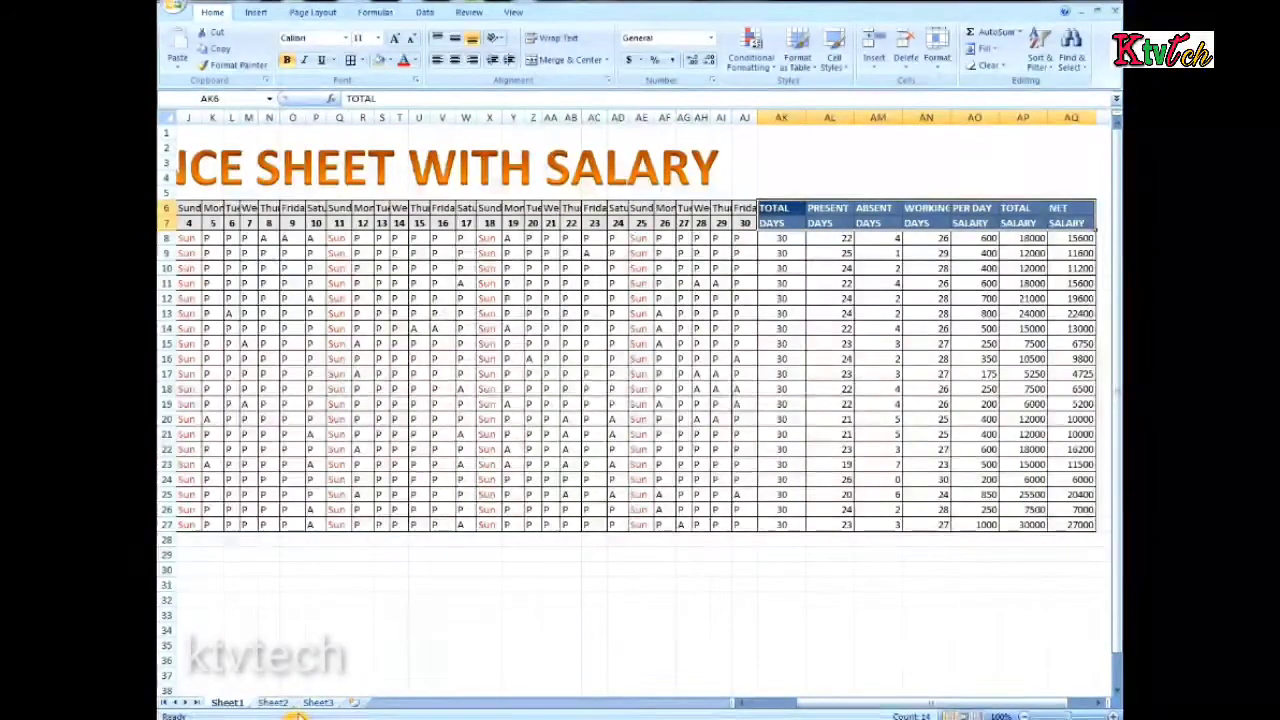
Enter the serial numbers 1 and 2 in cells A10 and A11 under SLNO in Sheet2
{"action": "left_click", "coordinate": [285, 703]}
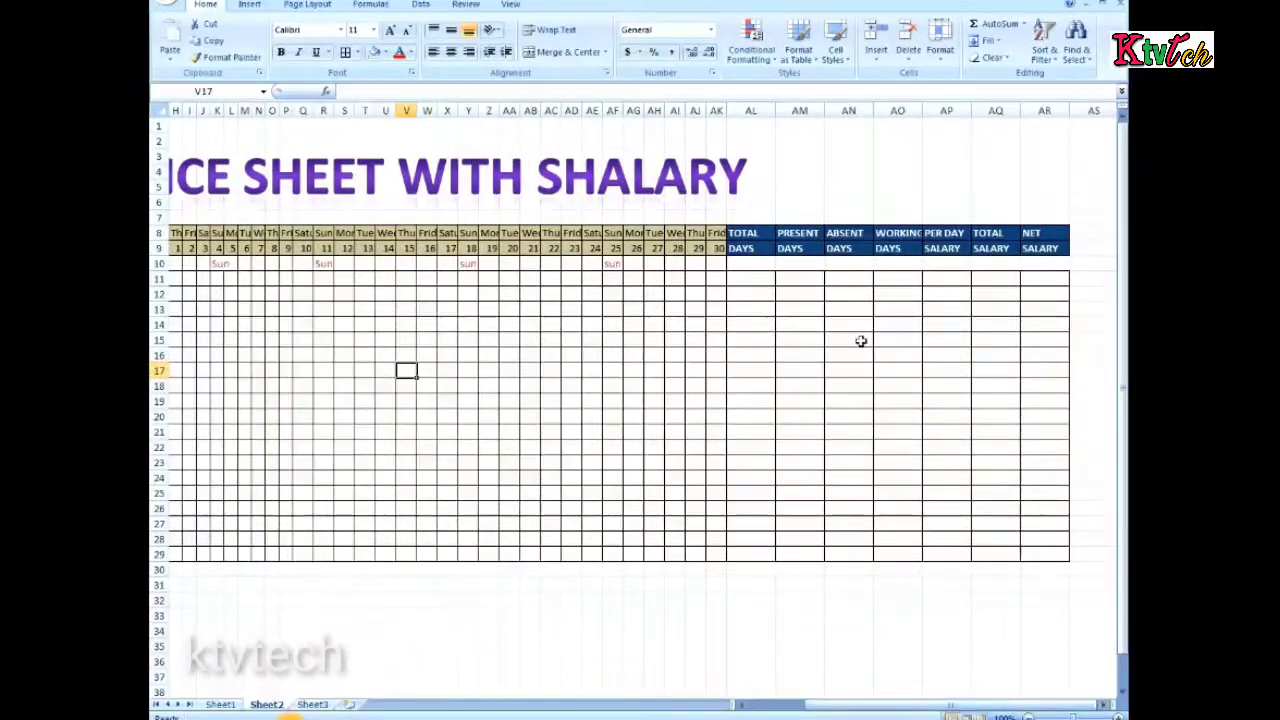
{"action": "left_click_drag", "start_coordinate": [881, 705], "coordinate": [784, 703]}
{"action": "left_click", "coordinate": [189, 278]}
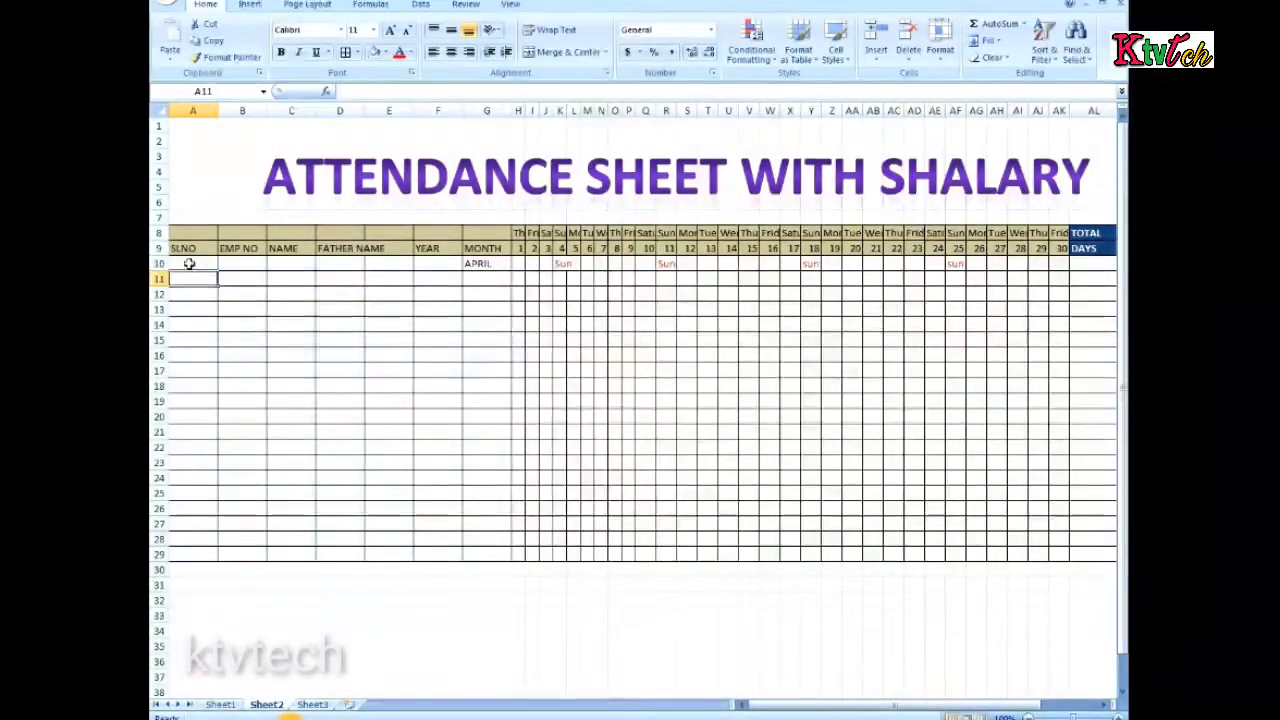
{"action": "left_click", "coordinate": [188, 263]}
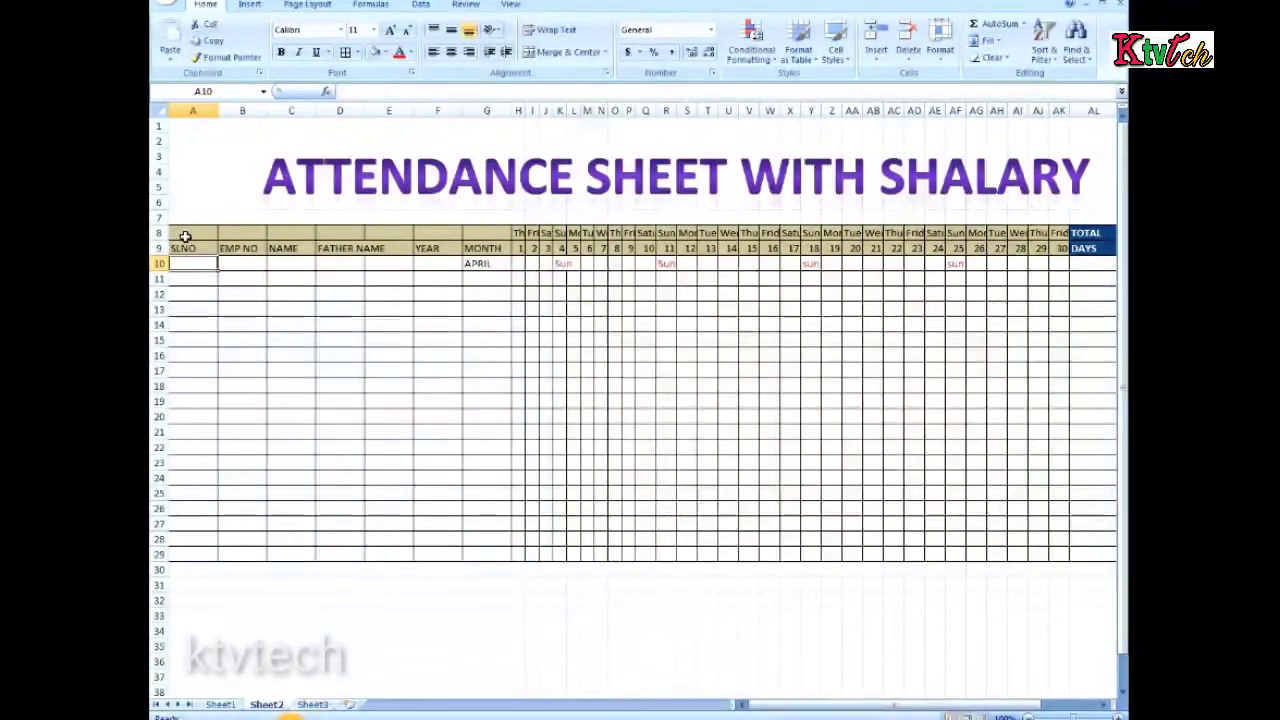
{"action": "type", "text": "1"}
{"action": "left_click", "coordinate": [190, 277]}
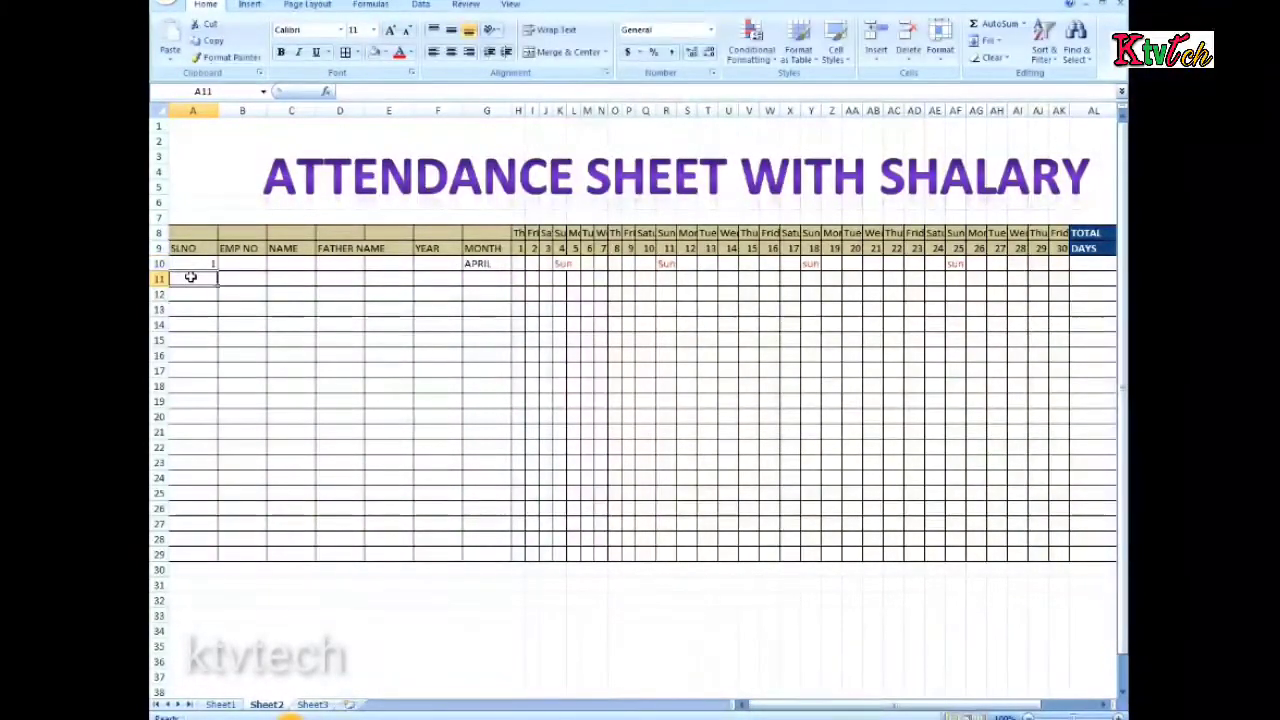
{"action": "type", "text": "2"}
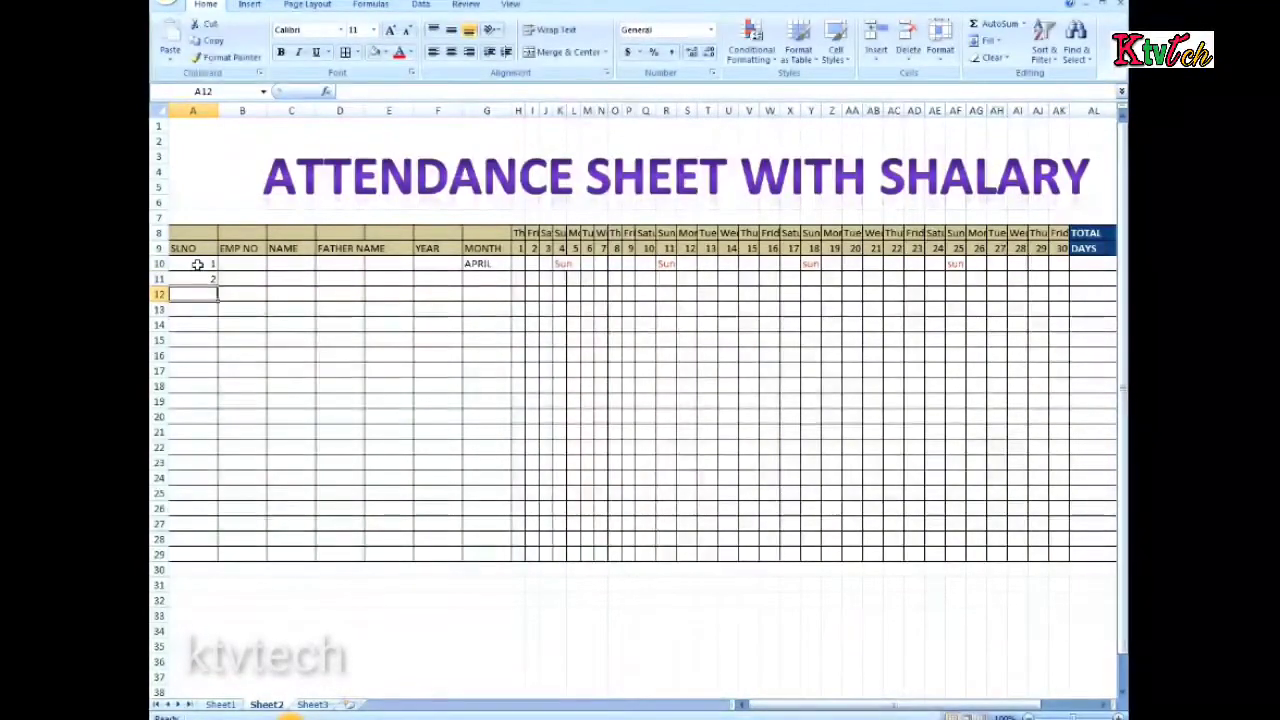
Fill the SLNO column from A10 to A29 as a series from 1 to 20
{"action": "left_click", "coordinate": [198, 264]}
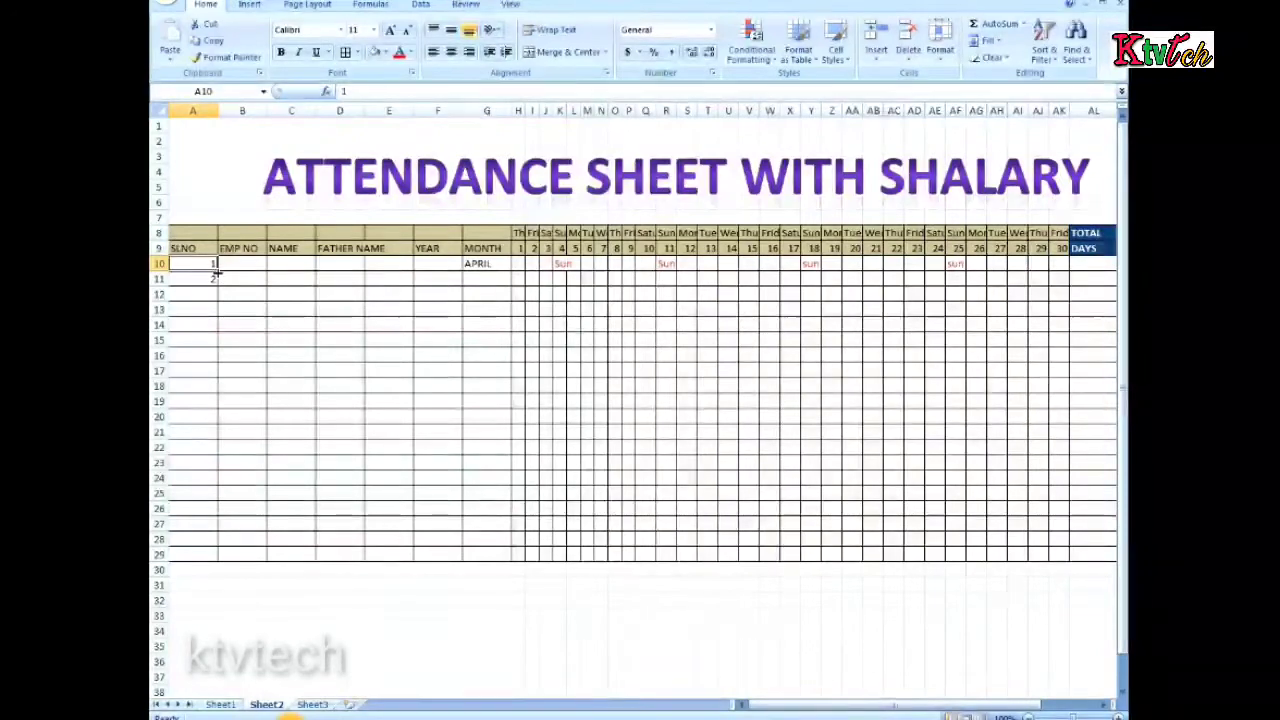
{"action": "left_click_drag", "start_coordinate": [216, 272], "coordinate": [204, 553]}
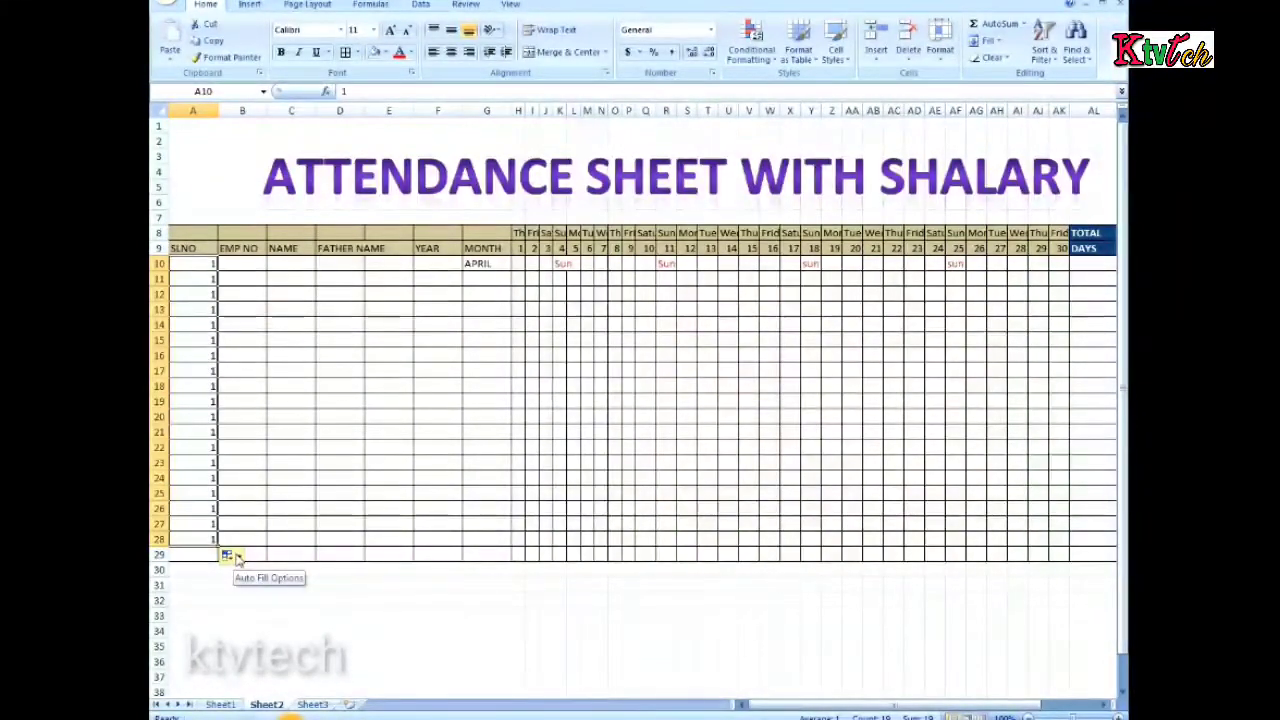
{"action": "left_click", "coordinate": [237, 556]}
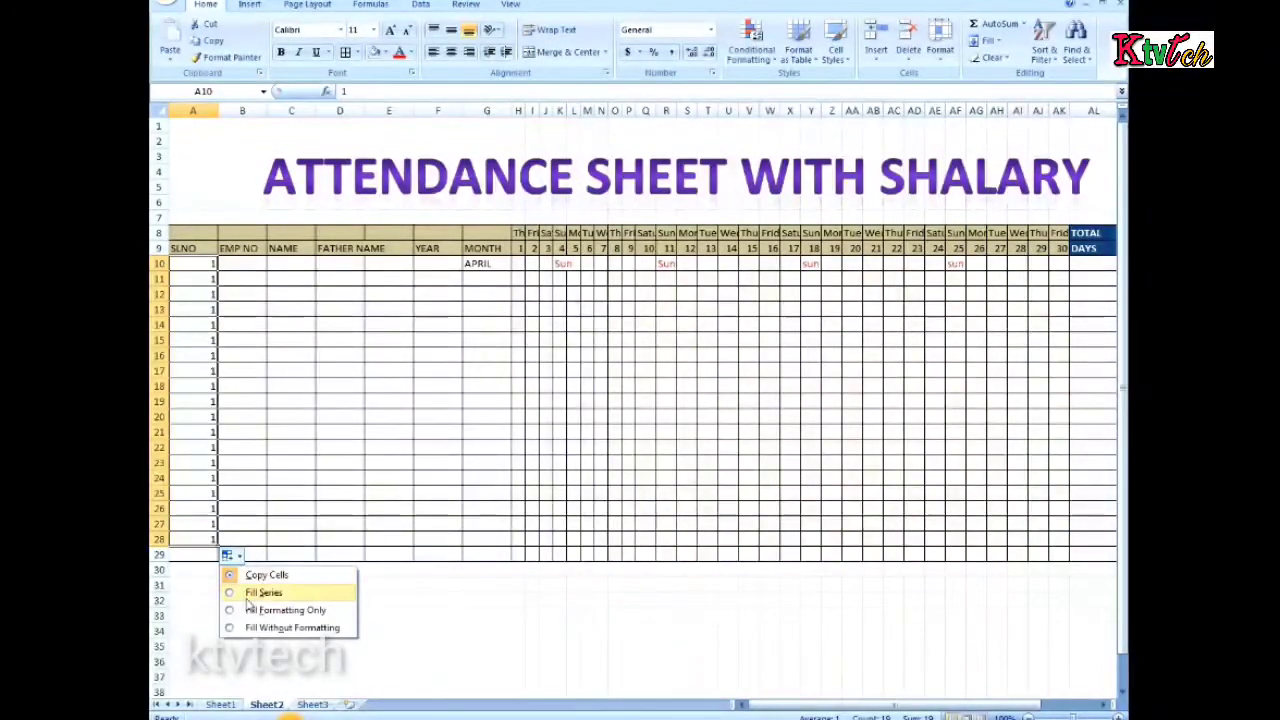
{"action": "left_click", "coordinate": [246, 593]}
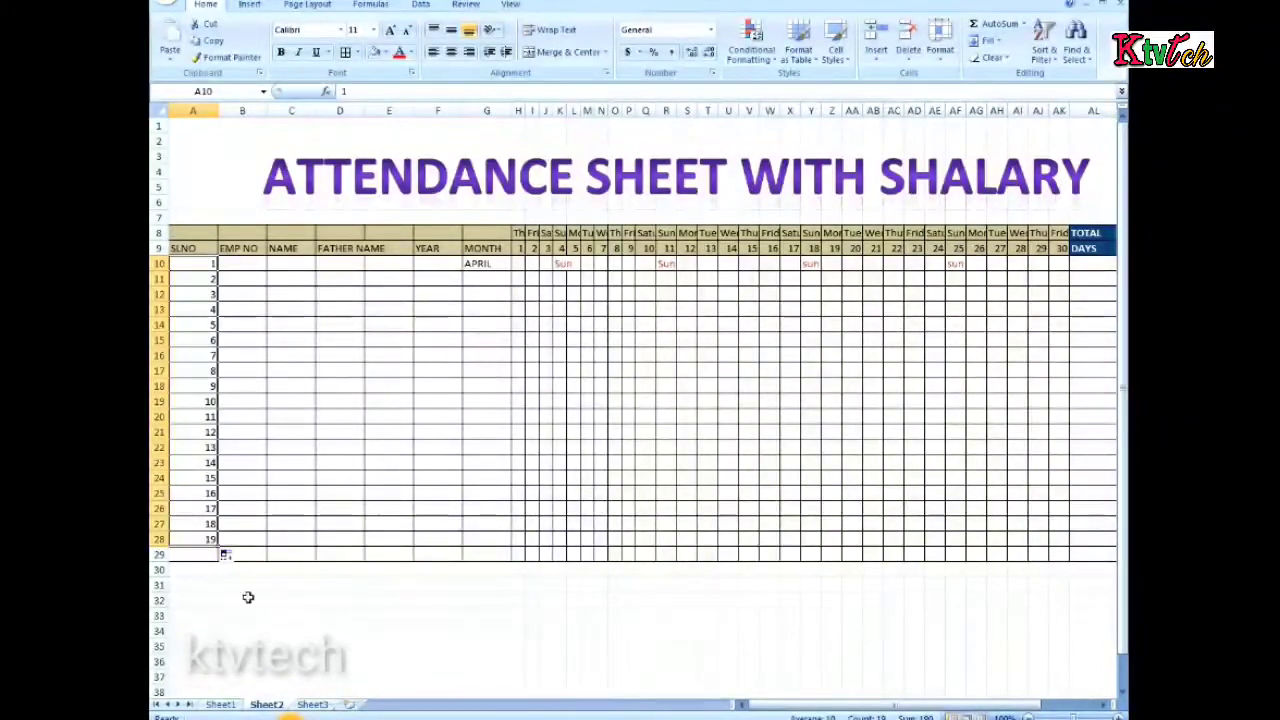
{"action": "left_click_drag", "start_coordinate": [213, 546], "coordinate": [223, 555]}
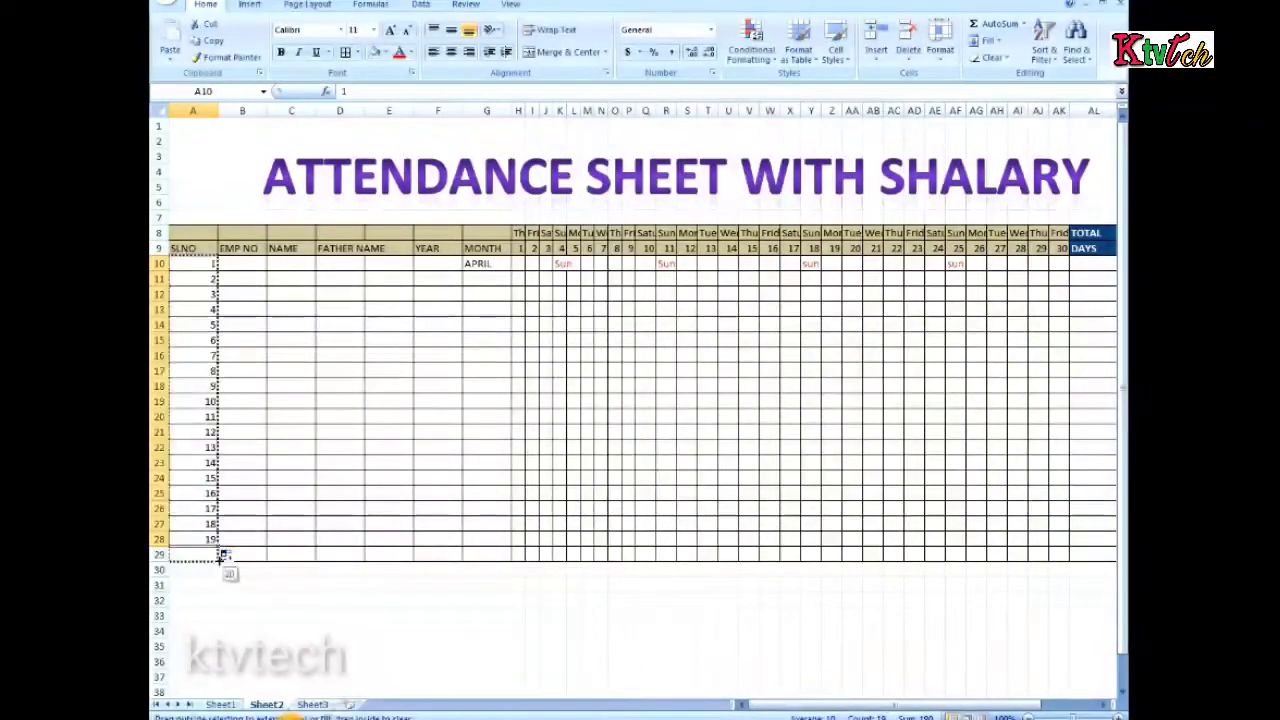
{"action": "left_click", "coordinate": [289, 598]}
Copy the employee codes in B8:B27 of Sheet1
{"action": "left_click", "coordinate": [246, 264]}
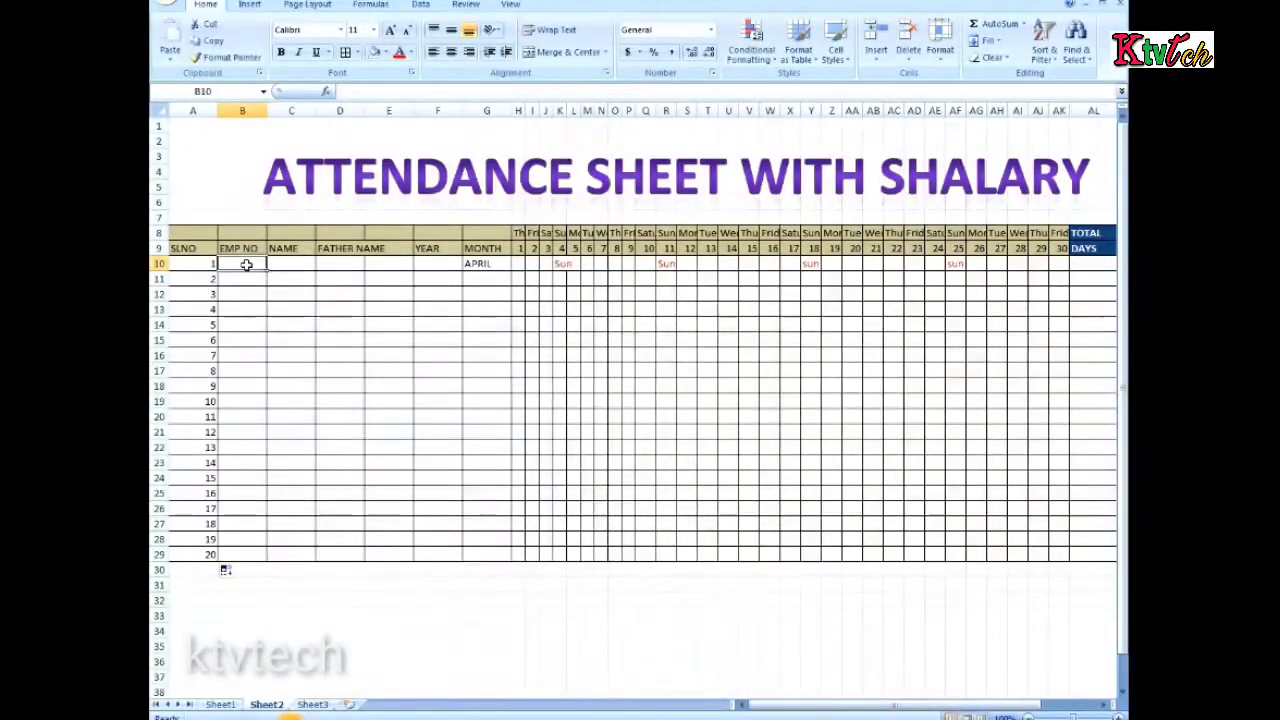
{"action": "left_click", "coordinate": [221, 704]}
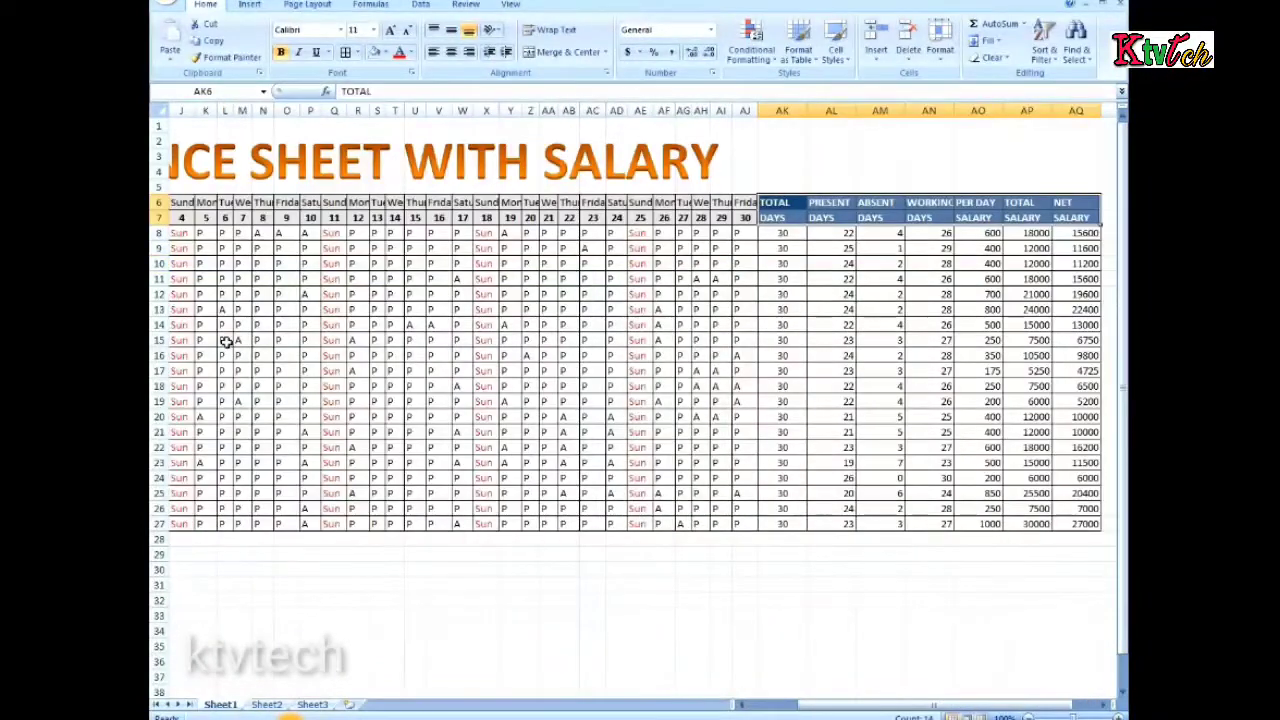
{"action": "left_click_drag", "start_coordinate": [748, 707], "coordinate": [748, 707]}
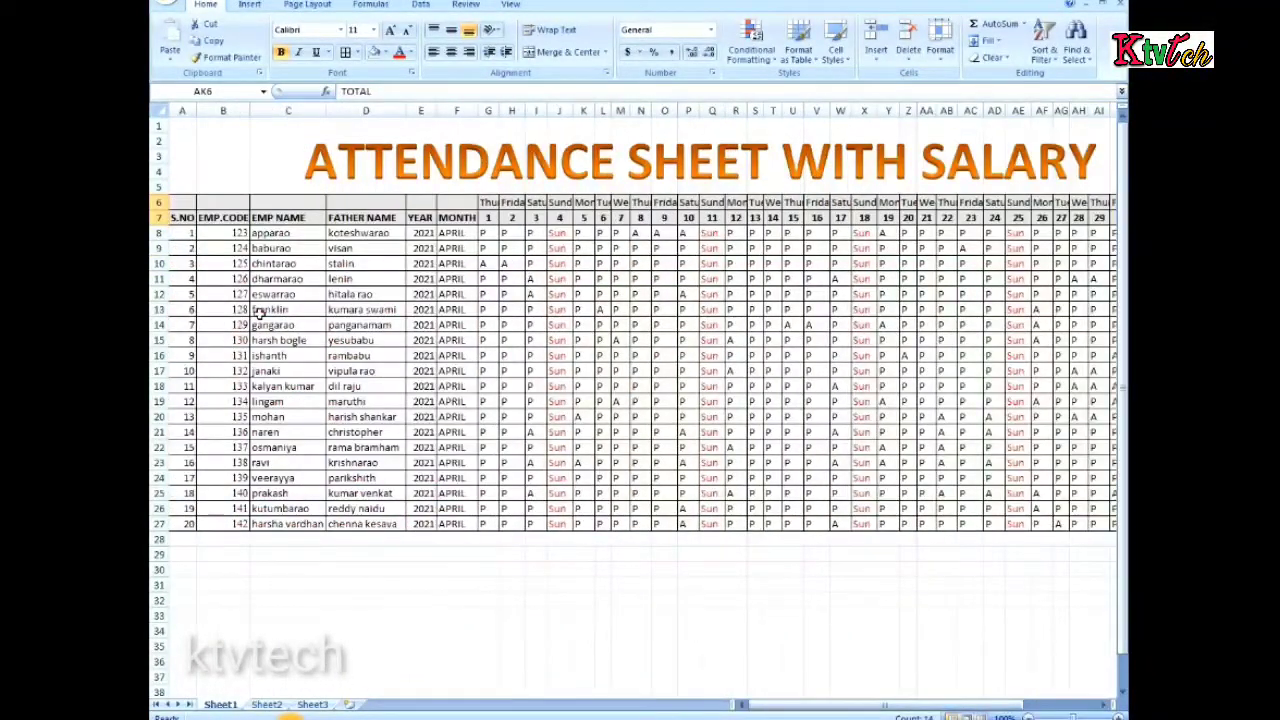
{"action": "left_click_drag", "start_coordinate": [231, 236], "coordinate": [228, 512]}
{"action": "key", "text": "ctrl+c"}
{"action": "right_click", "coordinate": [227, 512]}
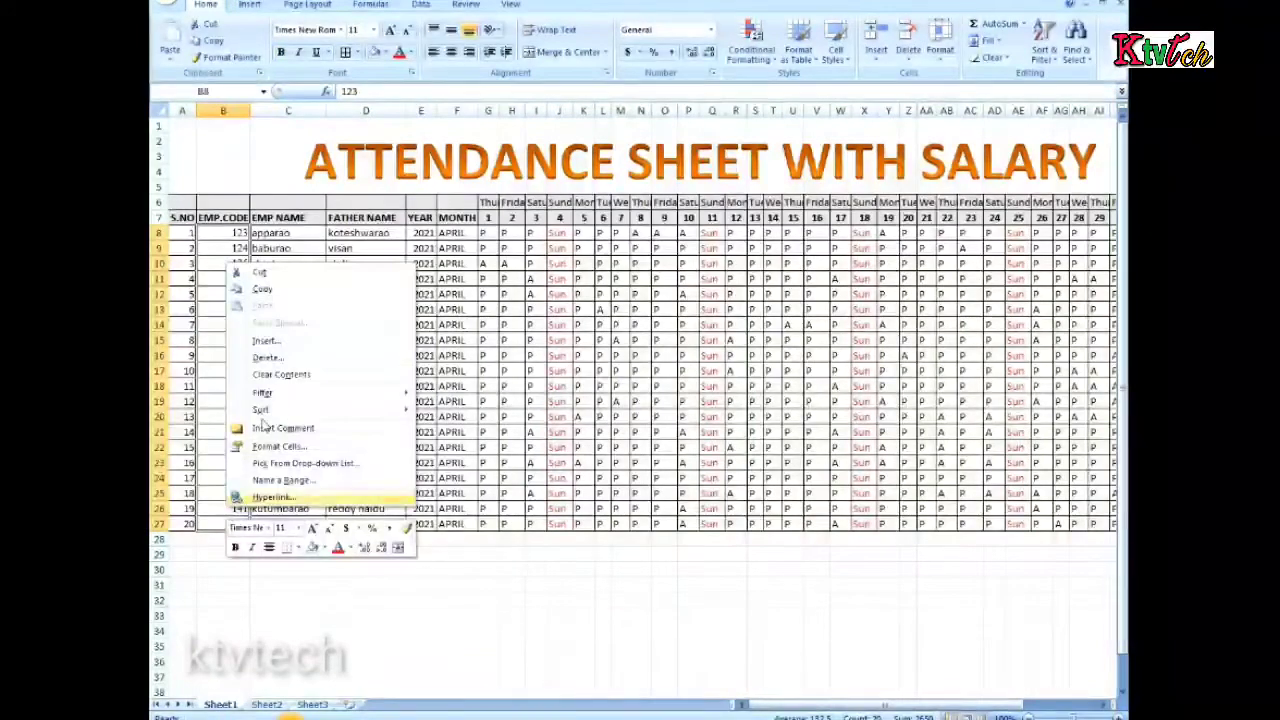
{"action": "left_click", "coordinate": [280, 289]}
Paste the copied employee codes under EMP NO in B10:B29 of Sheet2
{"action": "left_click", "coordinate": [268, 703]}
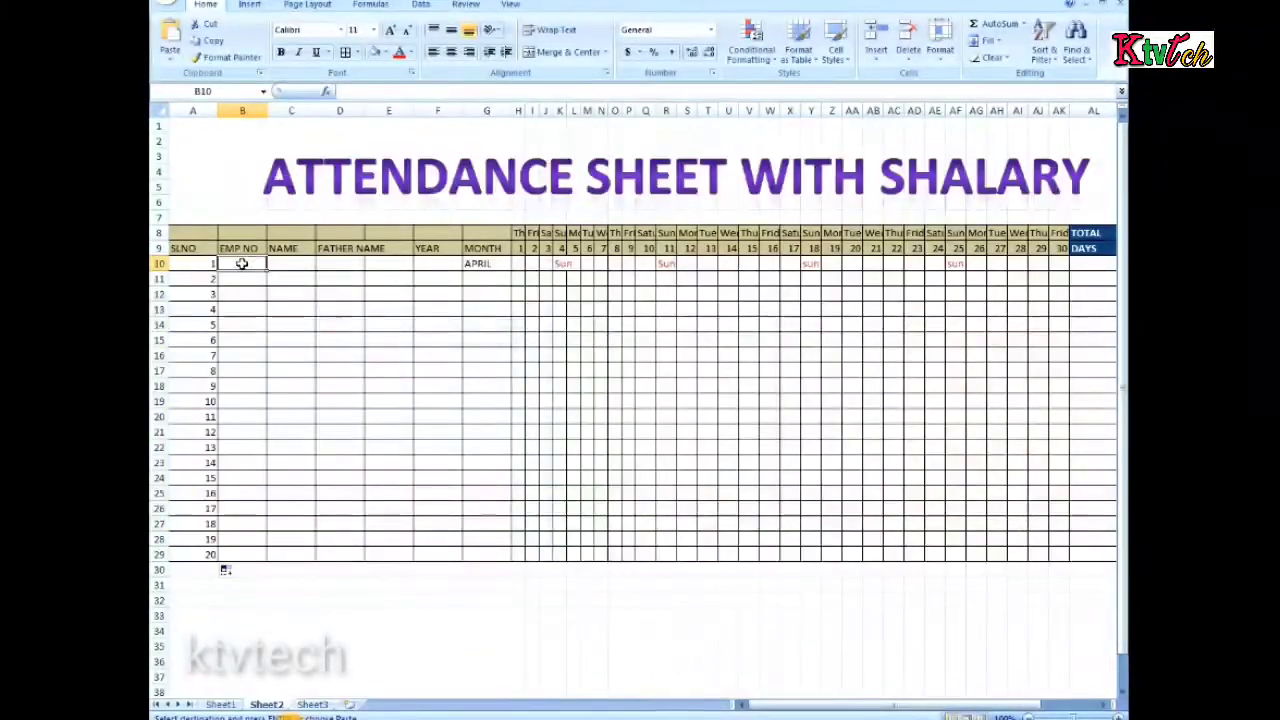
{"action": "left_click_drag", "start_coordinate": [246, 263], "coordinate": [234, 548]}
{"action": "right_click", "coordinate": [241, 308]}
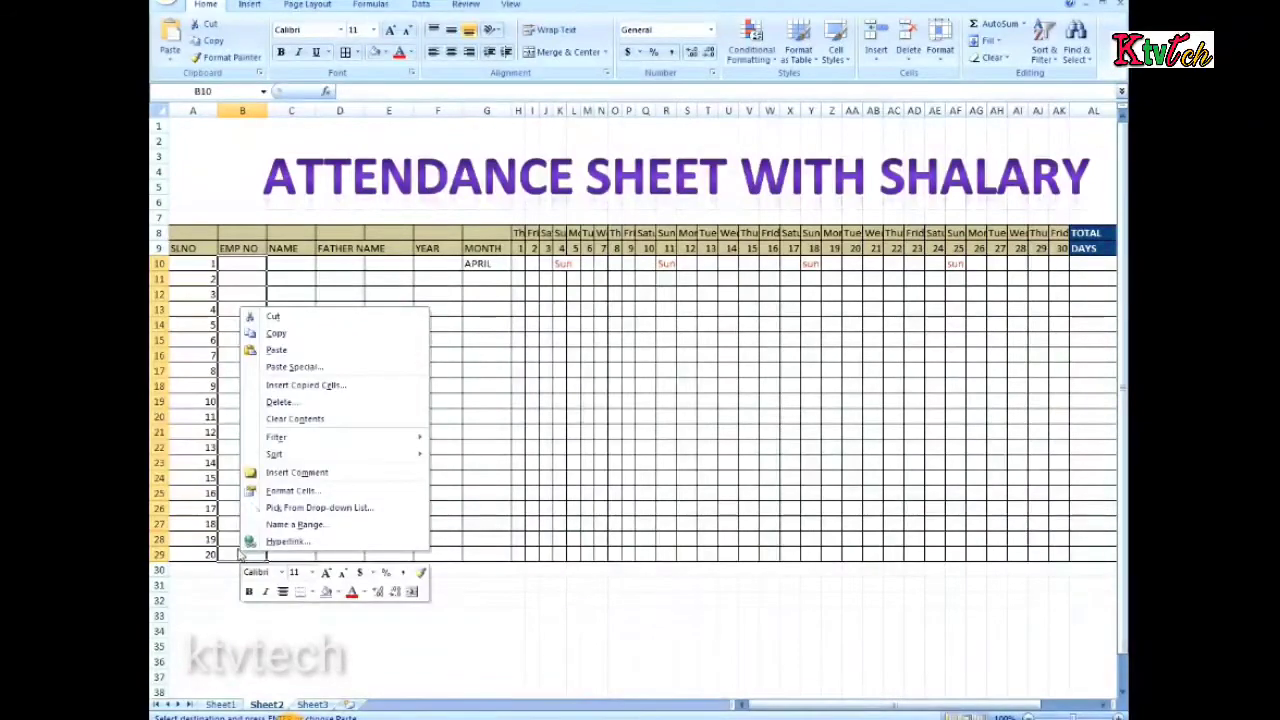
{"action": "left_click", "coordinate": [276, 349]}
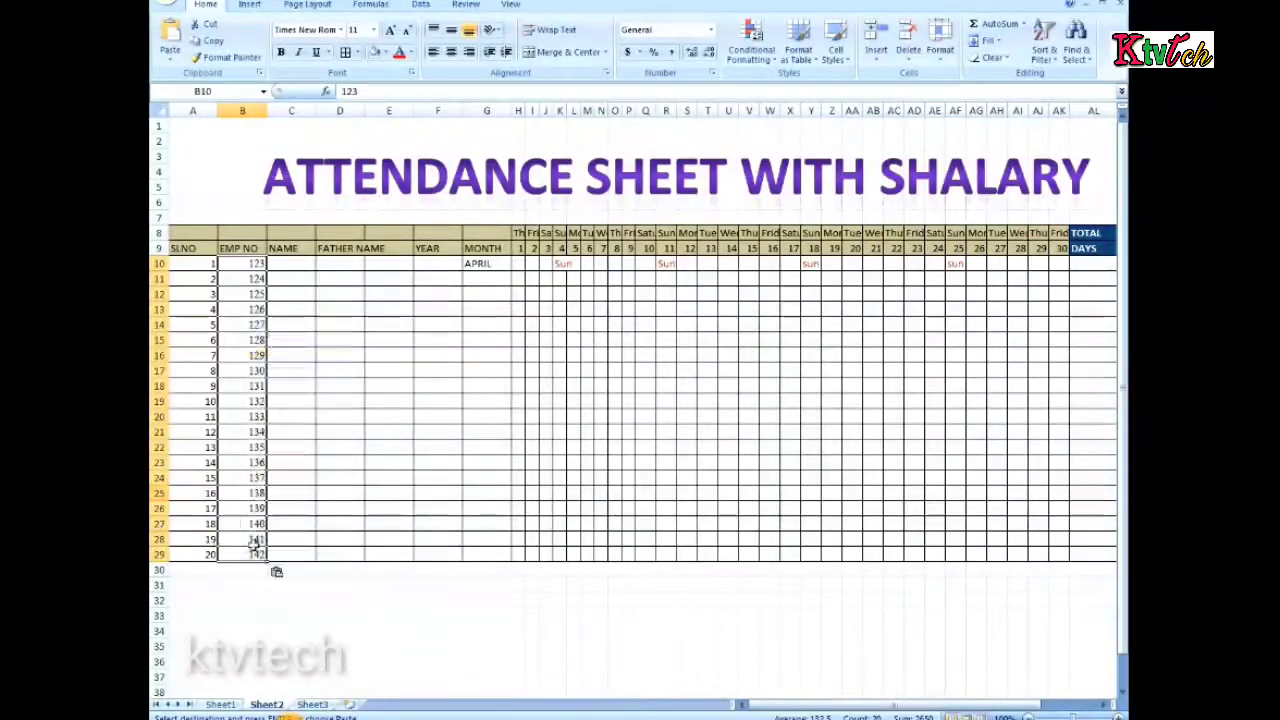
Copy the employee details, daily attendance and total days in C8:AK27 of Sheet1
{"action": "left_click", "coordinate": [300, 268]}
{"action": "left_click", "coordinate": [220, 704]}
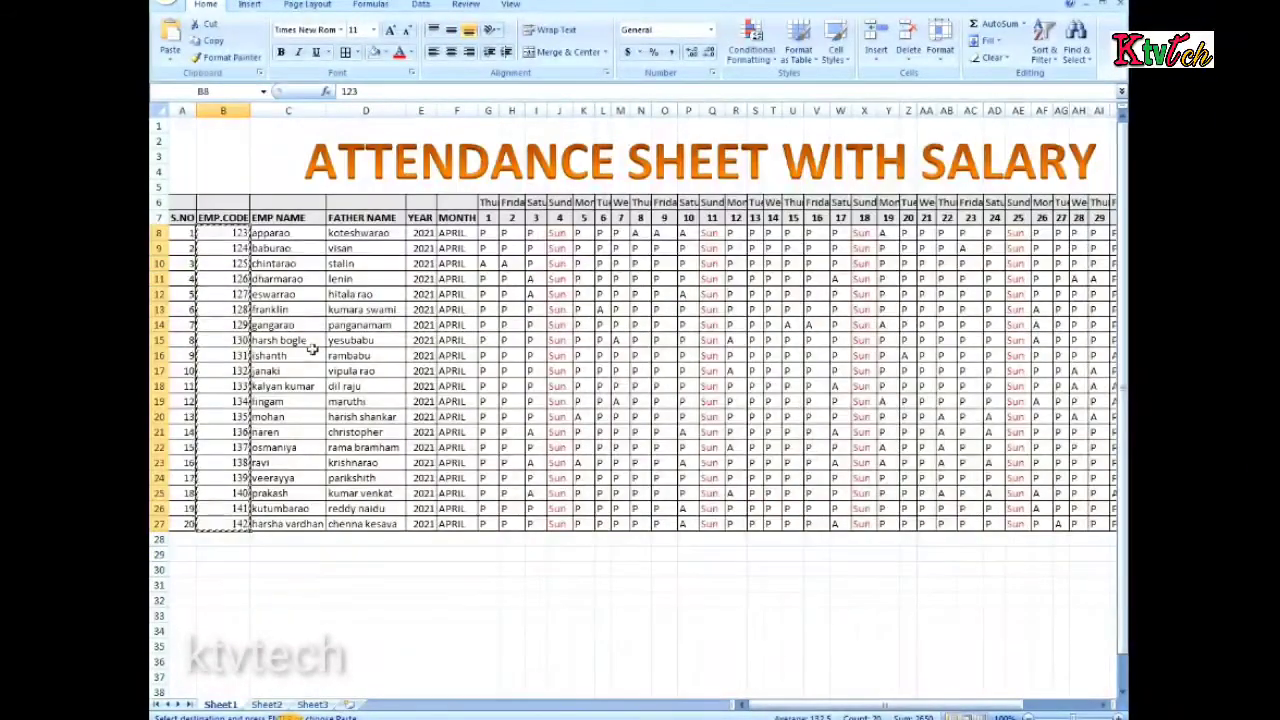
{"action": "left_click_drag", "start_coordinate": [276, 232], "coordinate": [229, 235]}
{"action": "right_click", "coordinate": [235, 235]}
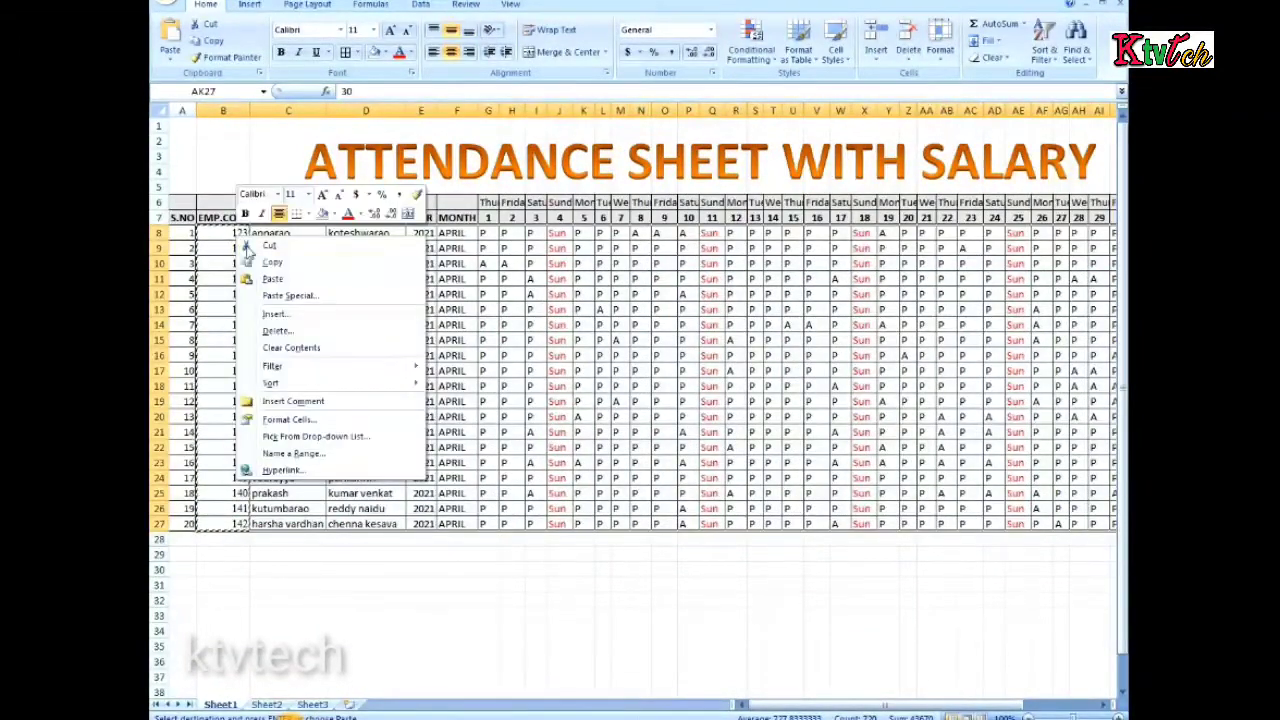
{"action": "left_click", "coordinate": [246, 262]}
Paste the copied employee details, attendance and total days into Sheet2 starting at C10
{"action": "left_click", "coordinate": [268, 706]}
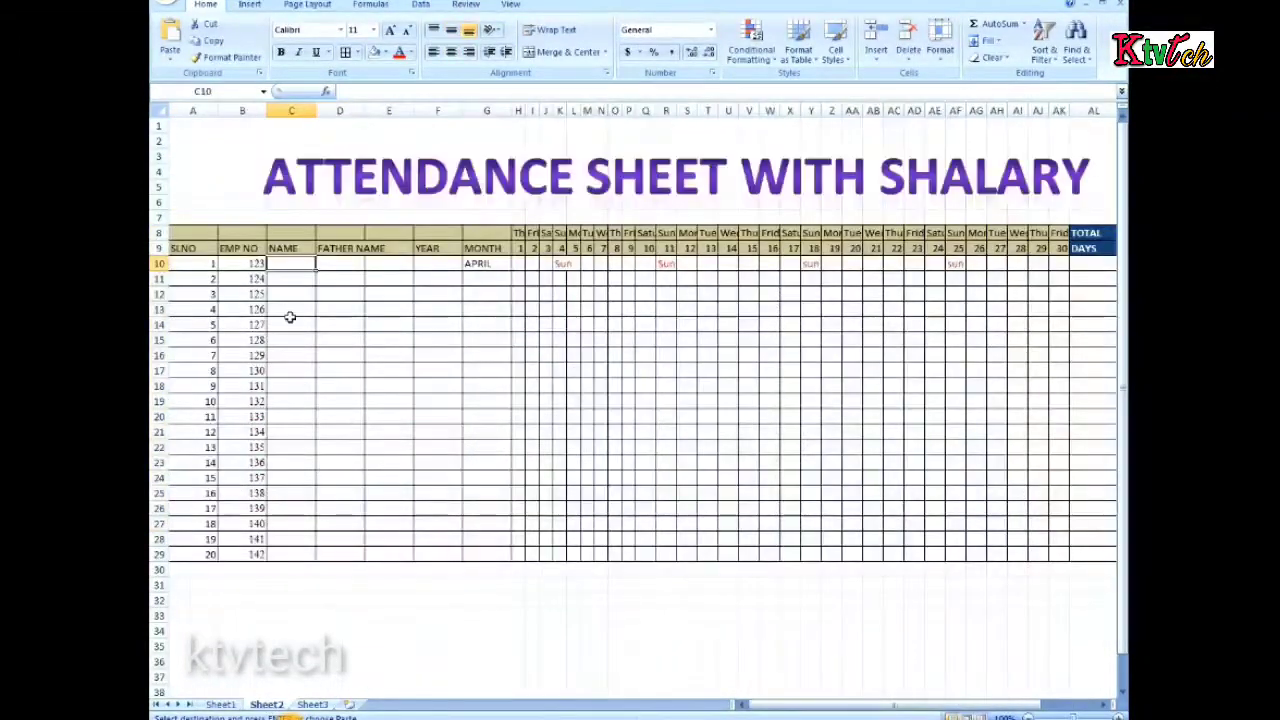
{"action": "left_click_drag", "start_coordinate": [277, 262], "coordinate": [846, 483]}
{"action": "left_click", "coordinate": [248, 266]}
Move the pasted data from the year through total days, E10:AK29, one column over to start at F10
{"action": "left_click_drag", "start_coordinate": [367, 300], "coordinate": [789, 549]}
{"action": "right_click", "coordinate": [632, 490]}
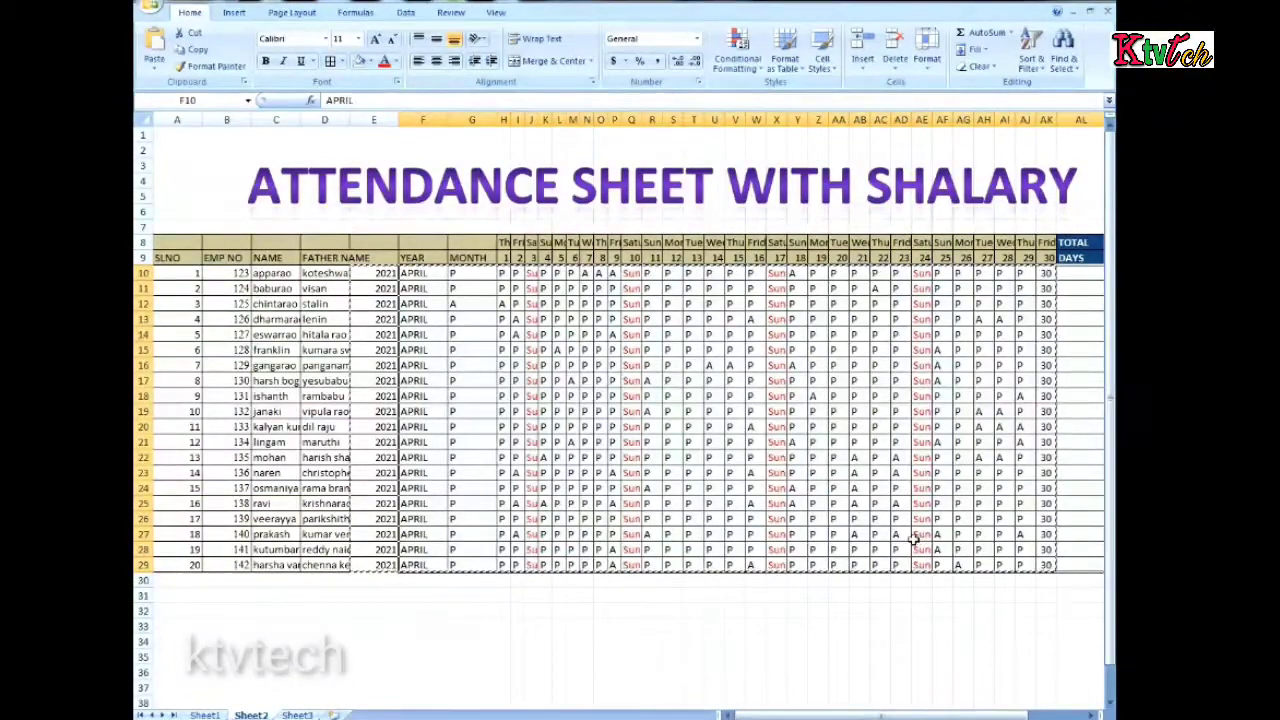
{"action": "key", "text": "Return"}
{"action": "left_click", "coordinate": [559, 610]}
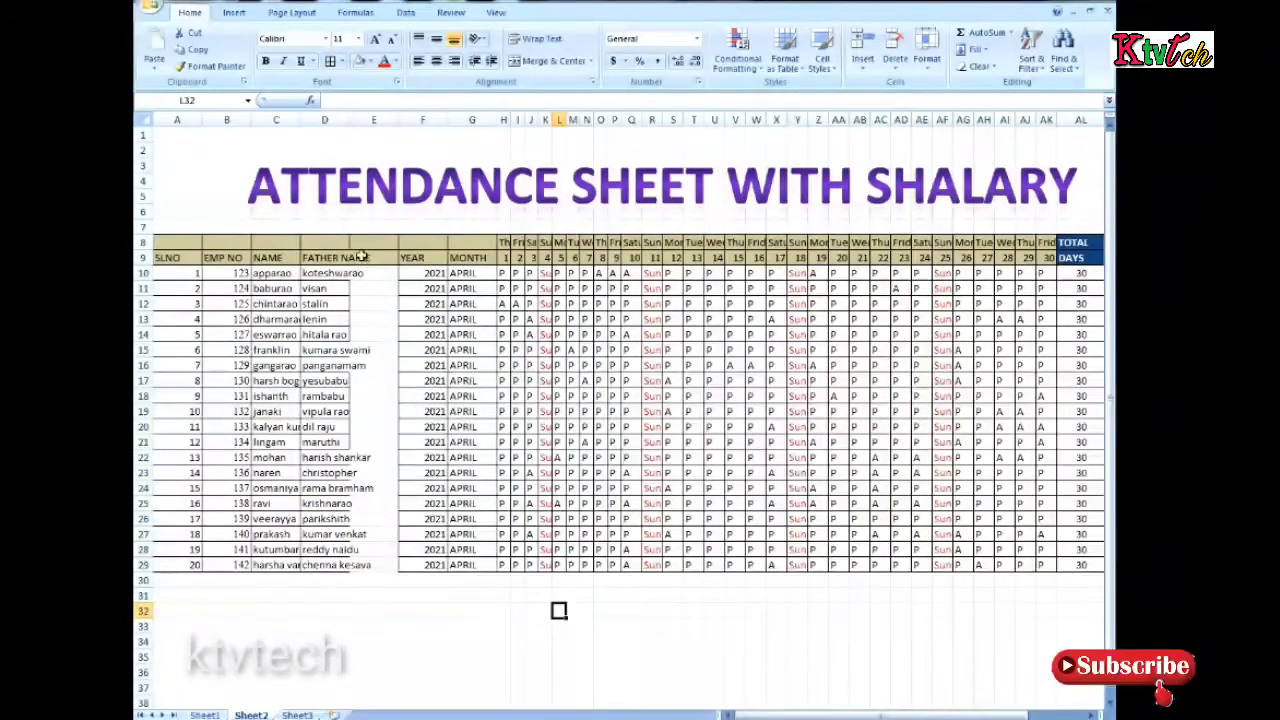
Delete the entire blank column E between FATHER NAME and YEAR
{"action": "left_click_drag", "start_coordinate": [363, 242], "coordinate": [381, 564]}
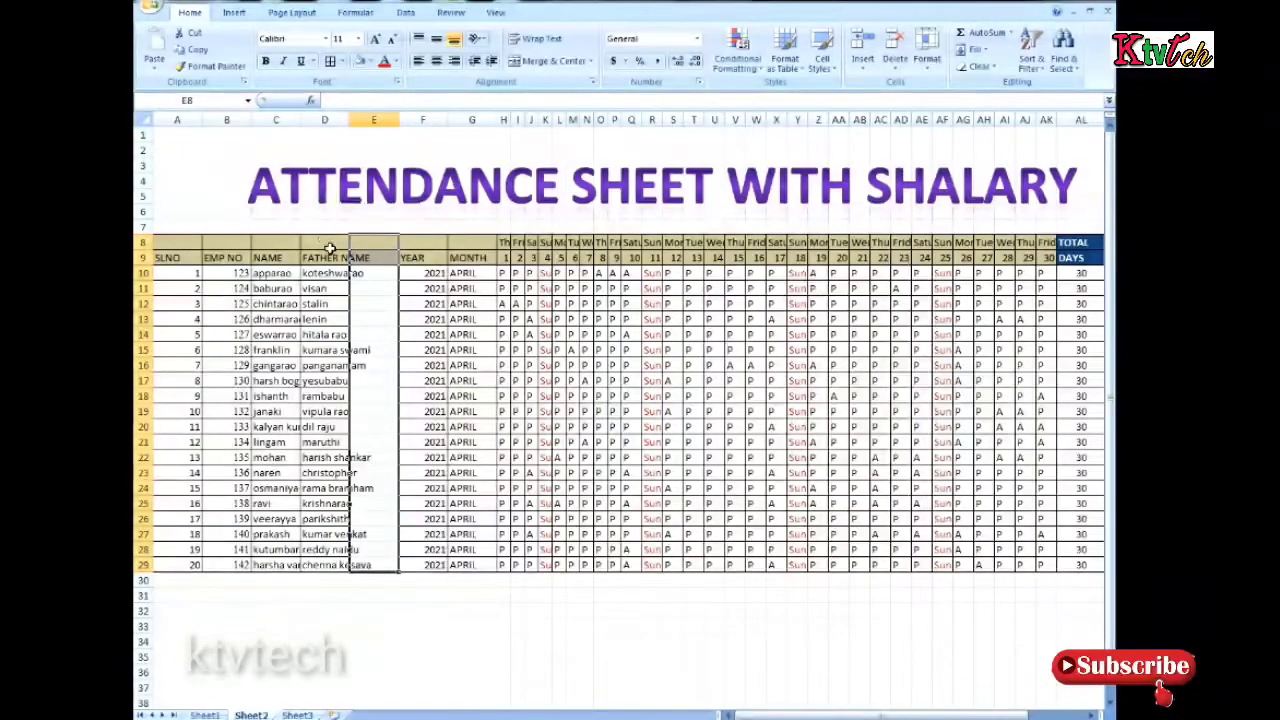
{"action": "right_click", "coordinate": [358, 340]}
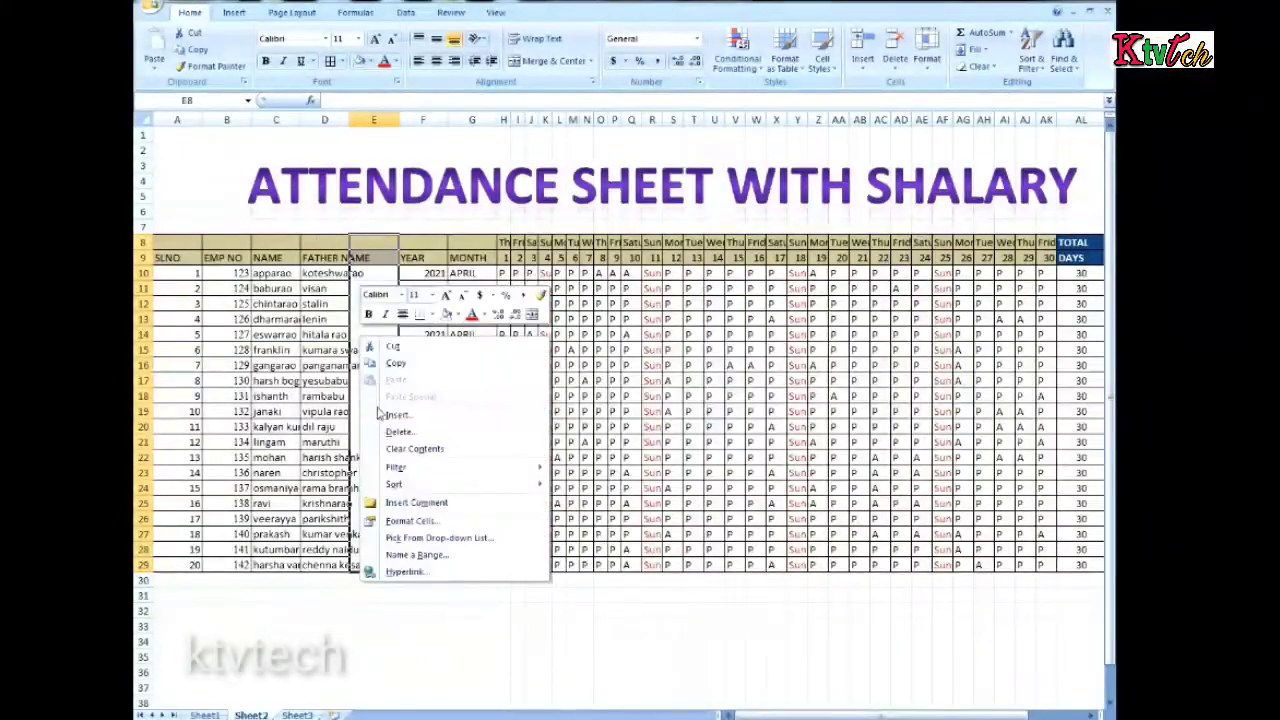
{"action": "left_click", "coordinate": [398, 431]}
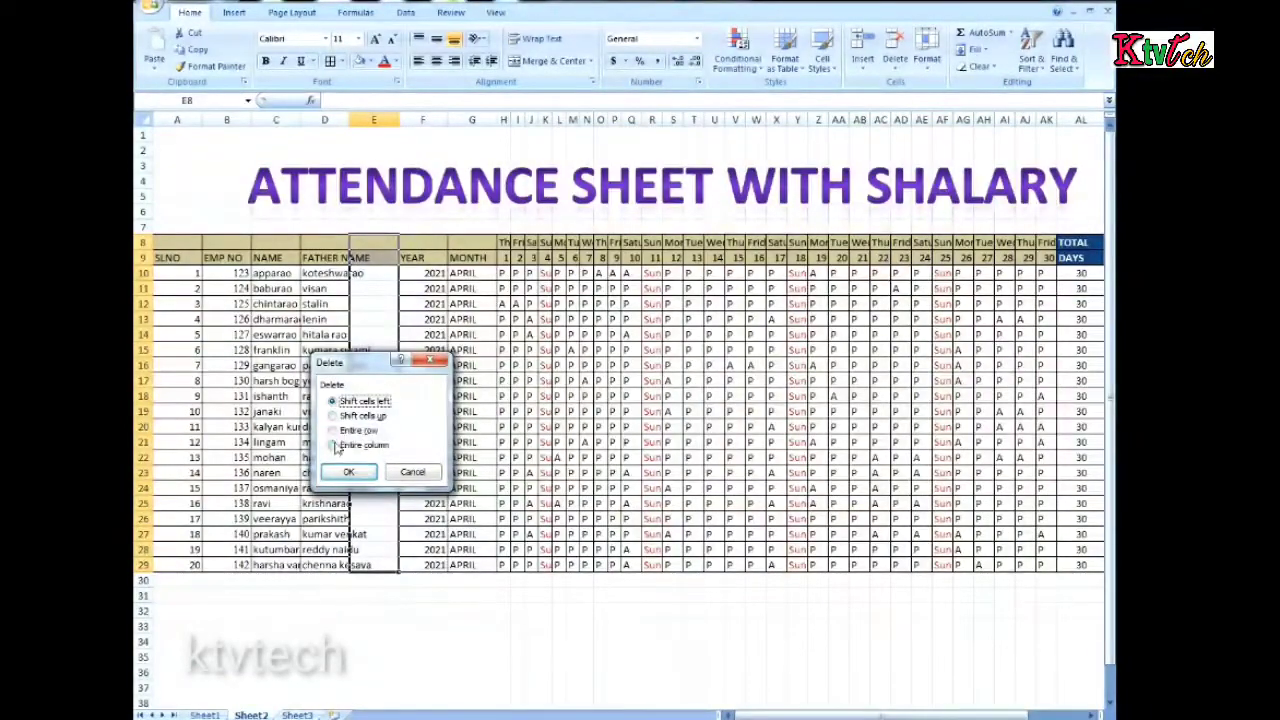
{"action": "left_click", "coordinate": [334, 446]}
{"action": "left_click", "coordinate": [348, 471]}
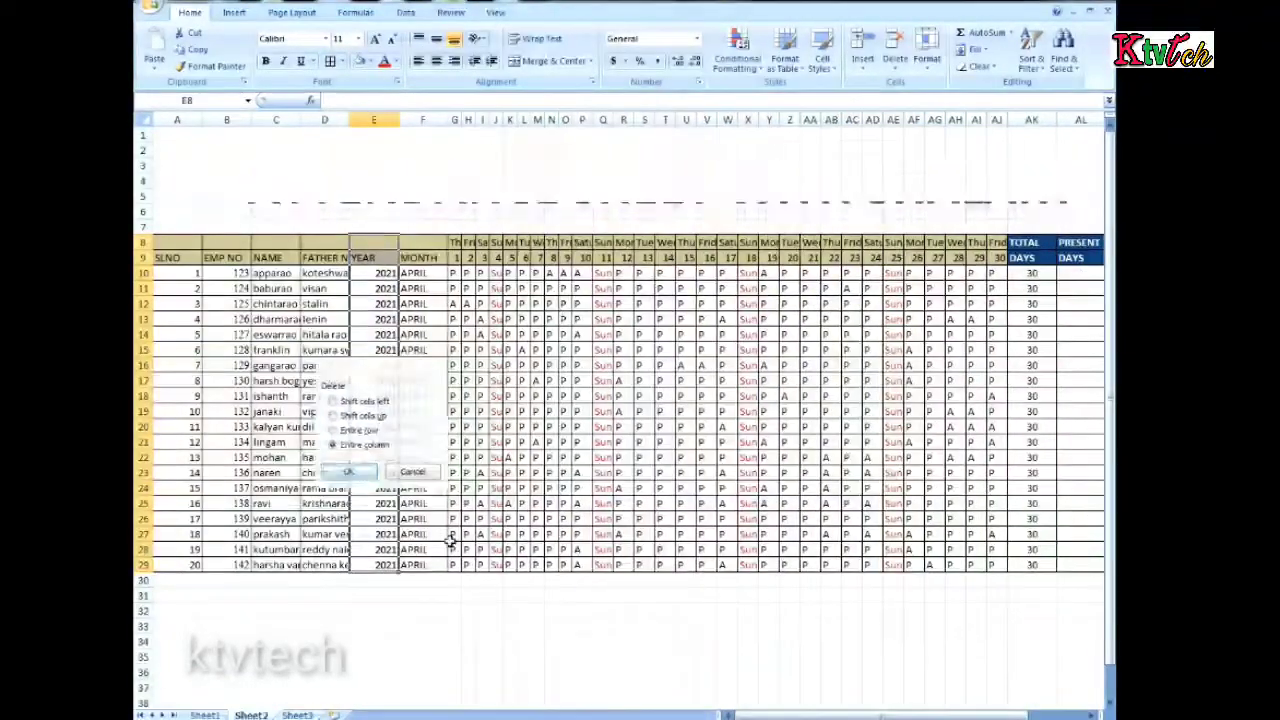
{"action": "left_click", "coordinate": [412, 611]}
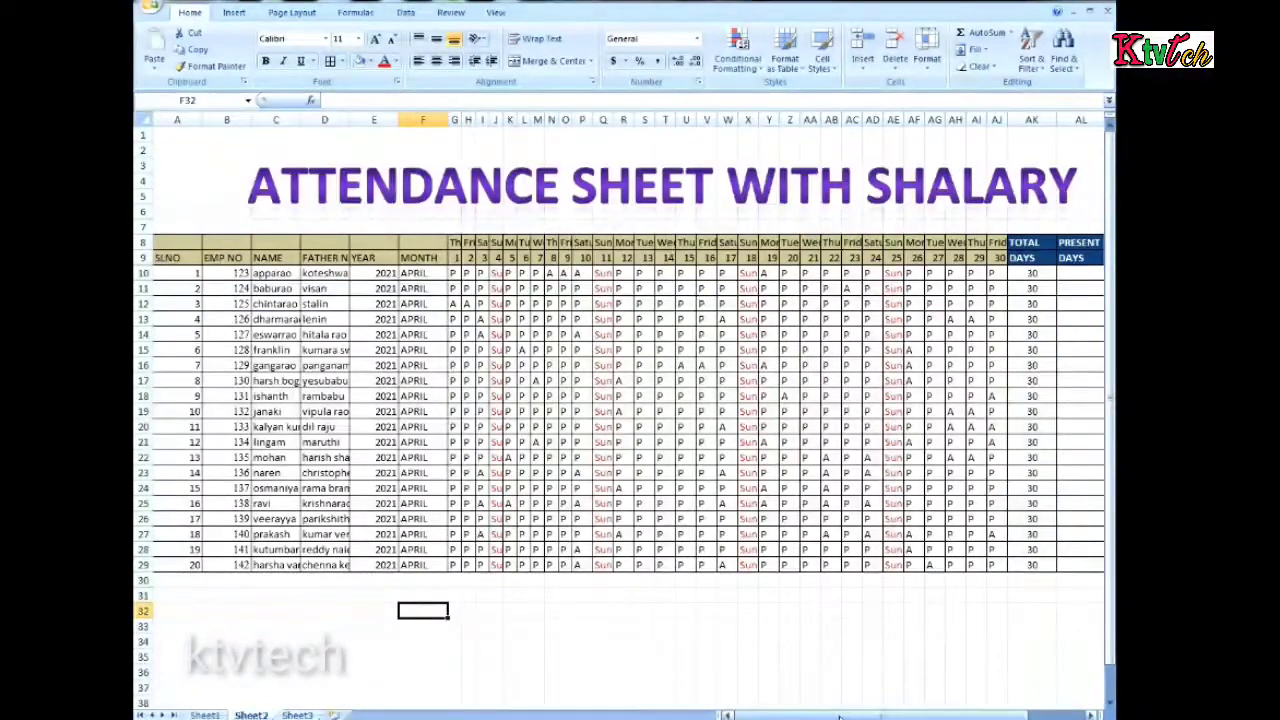
Review the summary columns from PRESENT DAYS to NET SALARY, column by column, across the employee rows
{"action": "left_click_drag", "start_coordinate": [865, 716], "coordinate": [920, 716]}
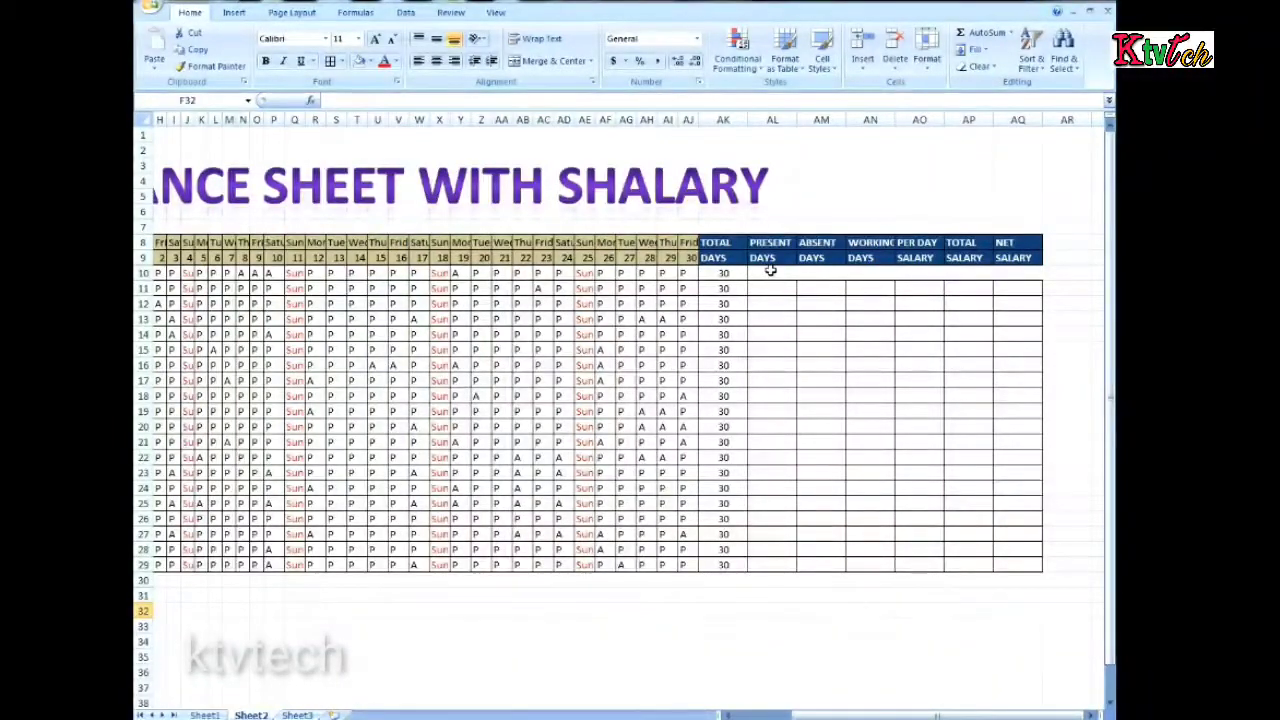
{"action": "left_click_drag", "start_coordinate": [770, 270], "coordinate": [760, 565]}
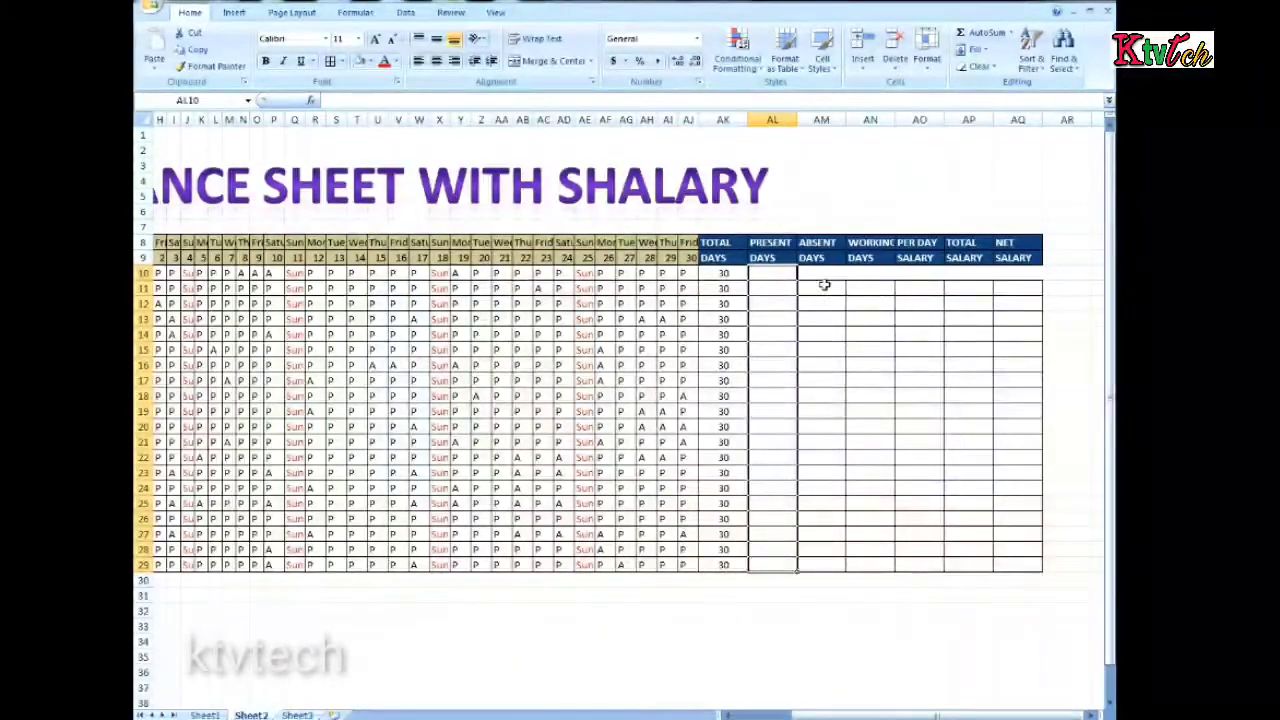
{"action": "left_click_drag", "start_coordinate": [828, 270], "coordinate": [827, 553]}
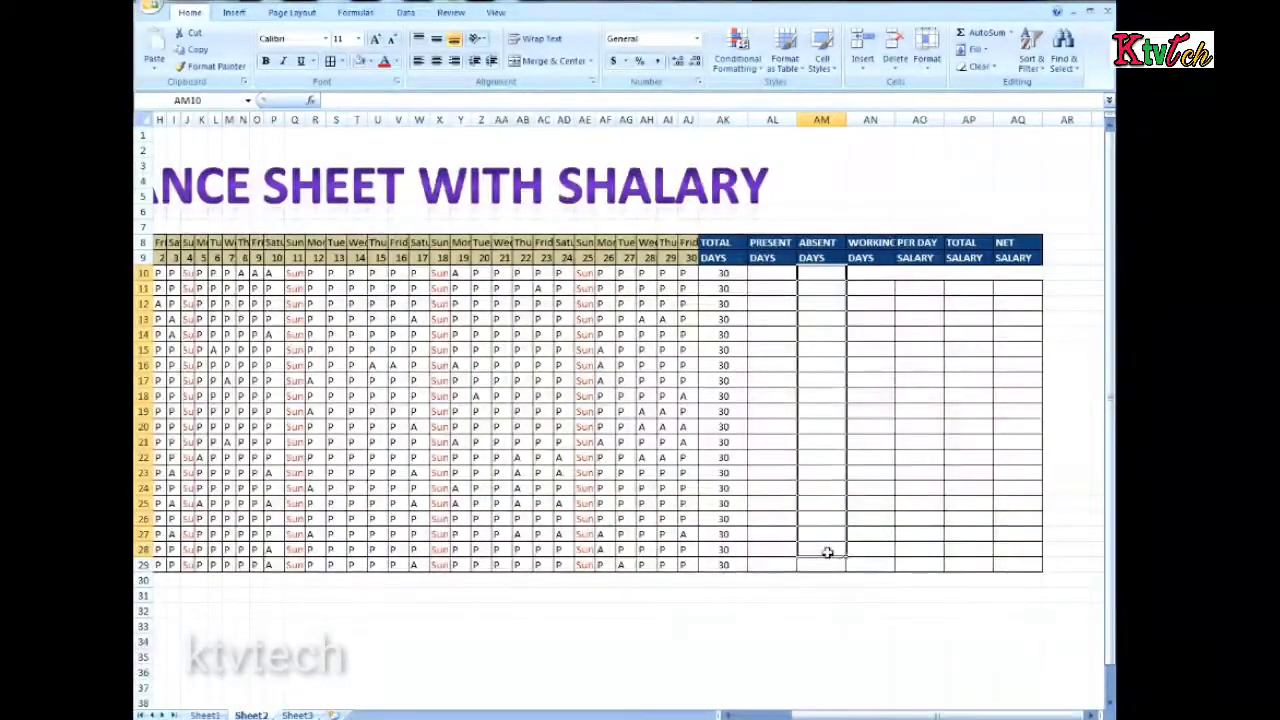
{"action": "left_click_drag", "start_coordinate": [872, 275], "coordinate": [868, 553]}
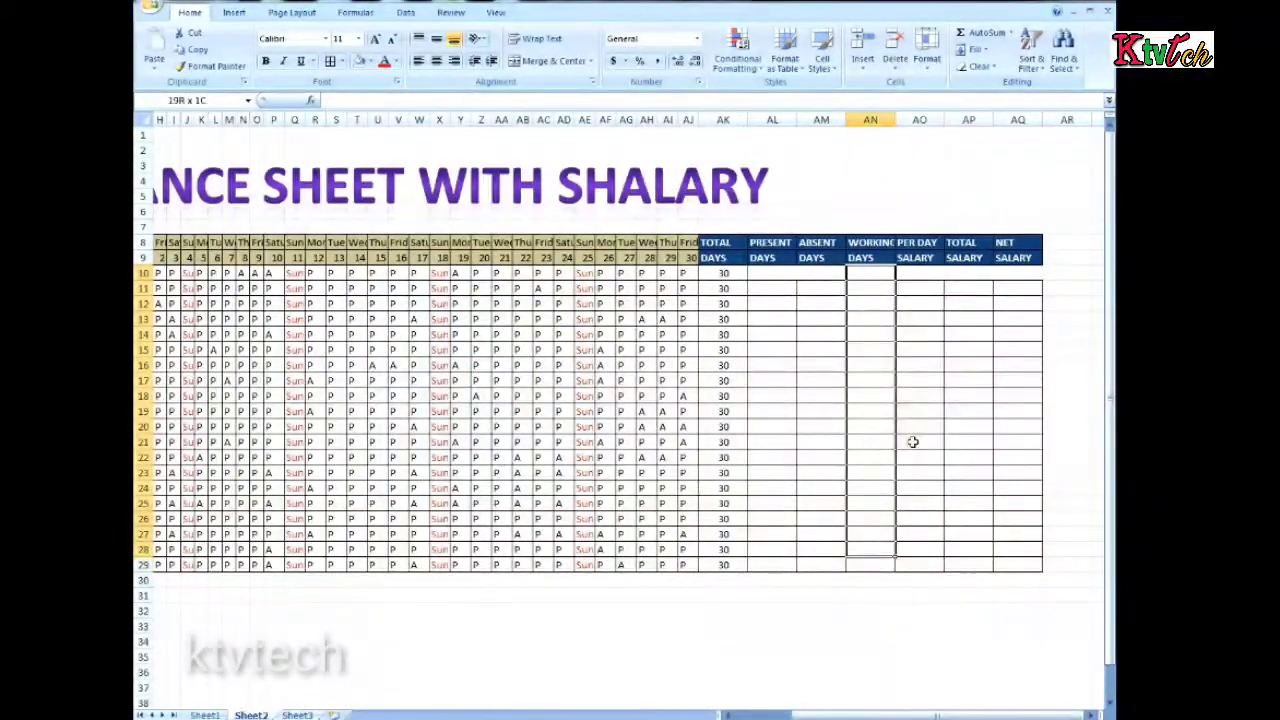
{"action": "left_click_drag", "start_coordinate": [933, 274], "coordinate": [916, 563]}
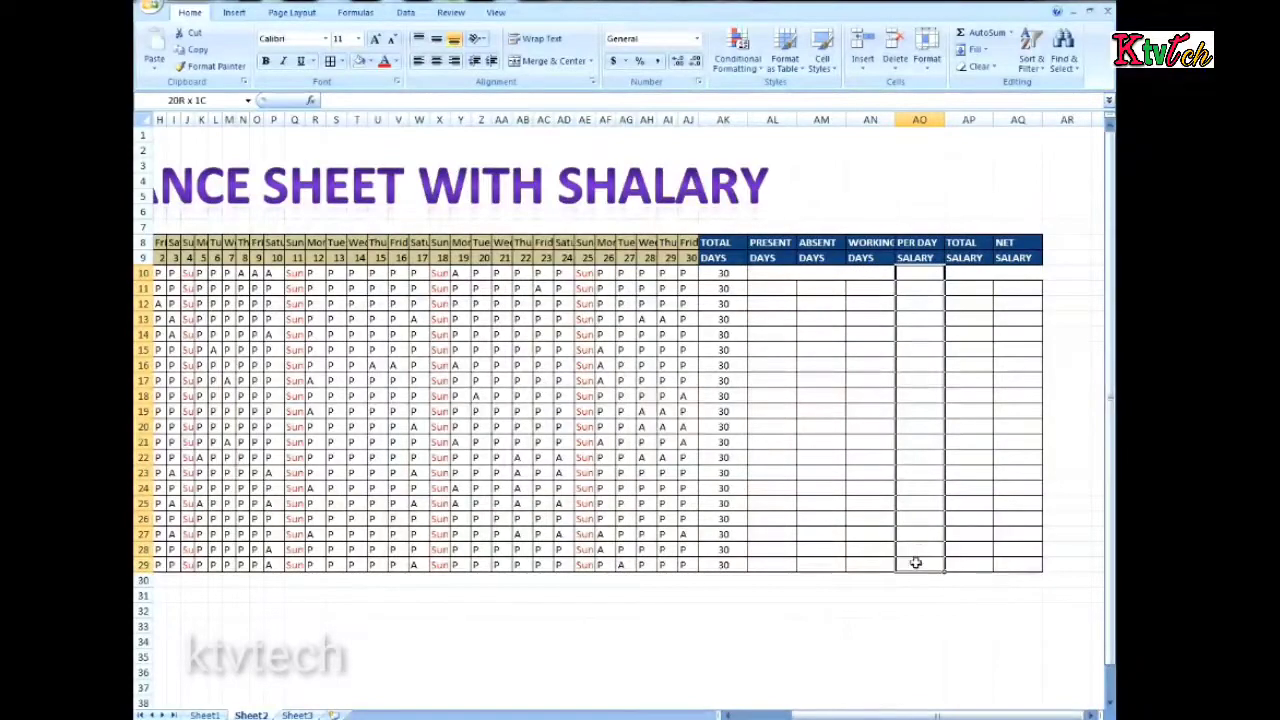
{"action": "left_click_drag", "start_coordinate": [975, 274], "coordinate": [985, 550]}
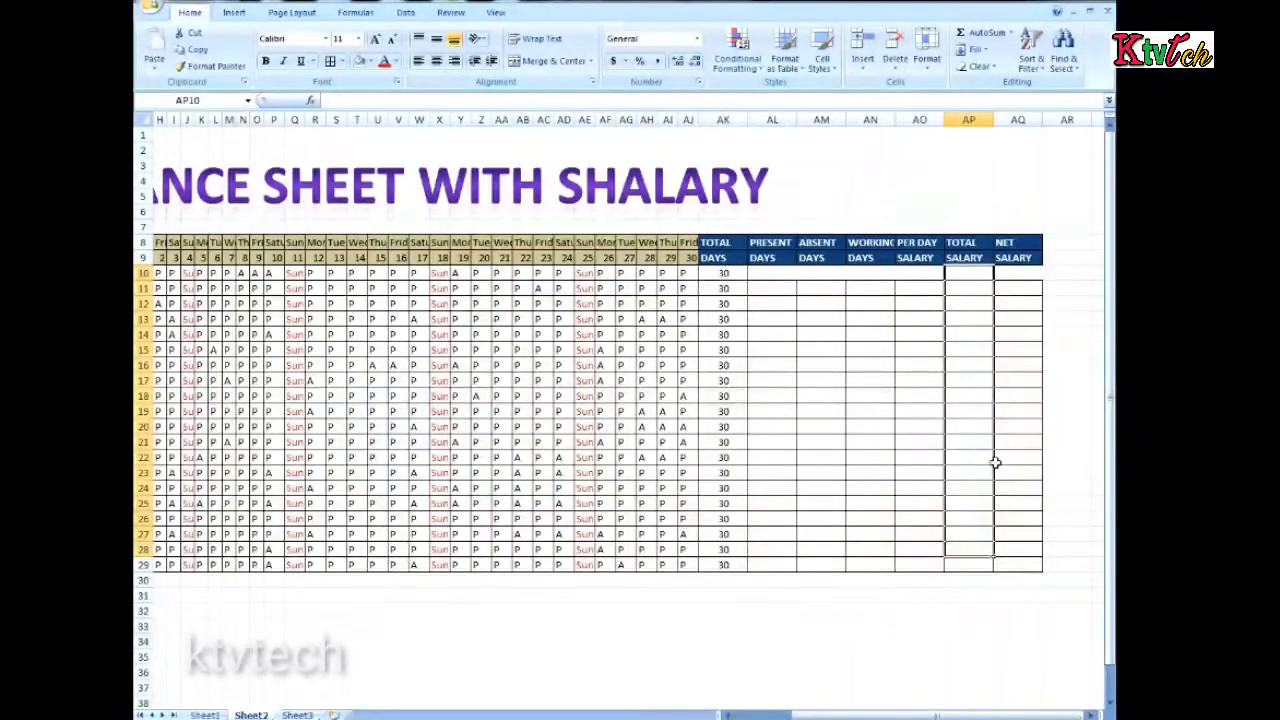
{"action": "left_click_drag", "start_coordinate": [1024, 280], "coordinate": [1018, 553]}
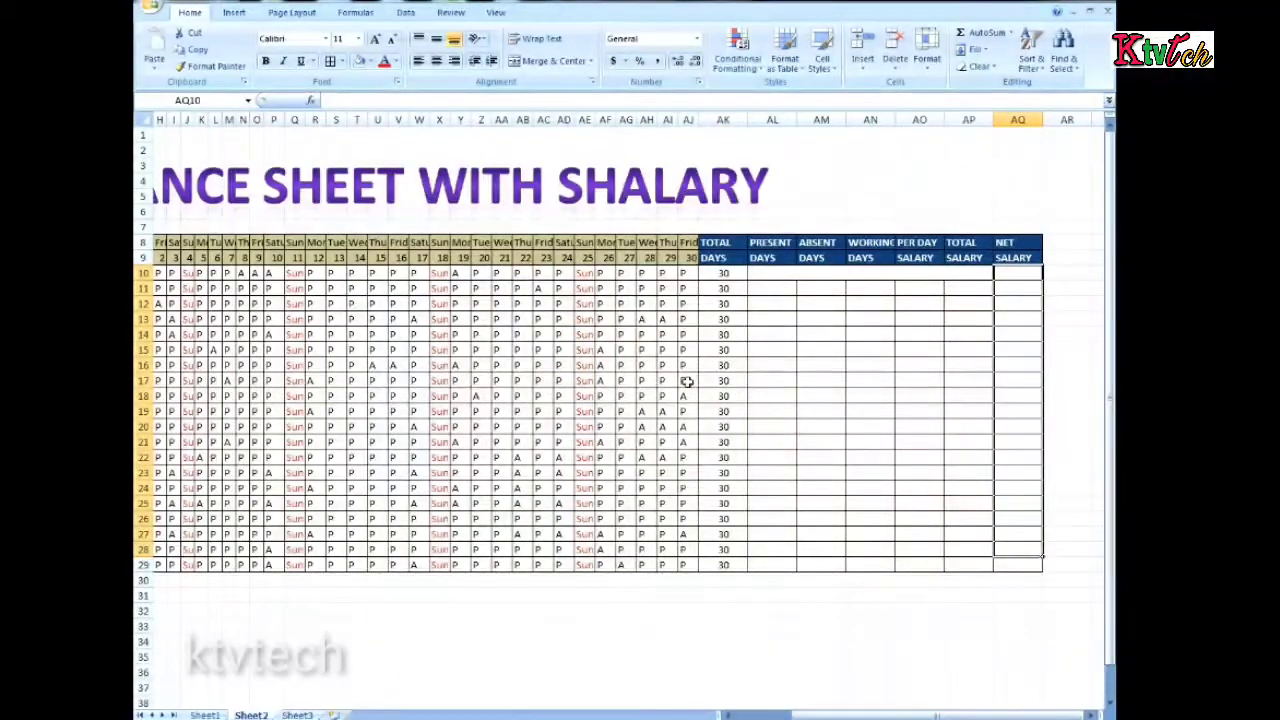
{"action": "left_click_drag", "start_coordinate": [848, 715], "coordinate": [780, 714]}
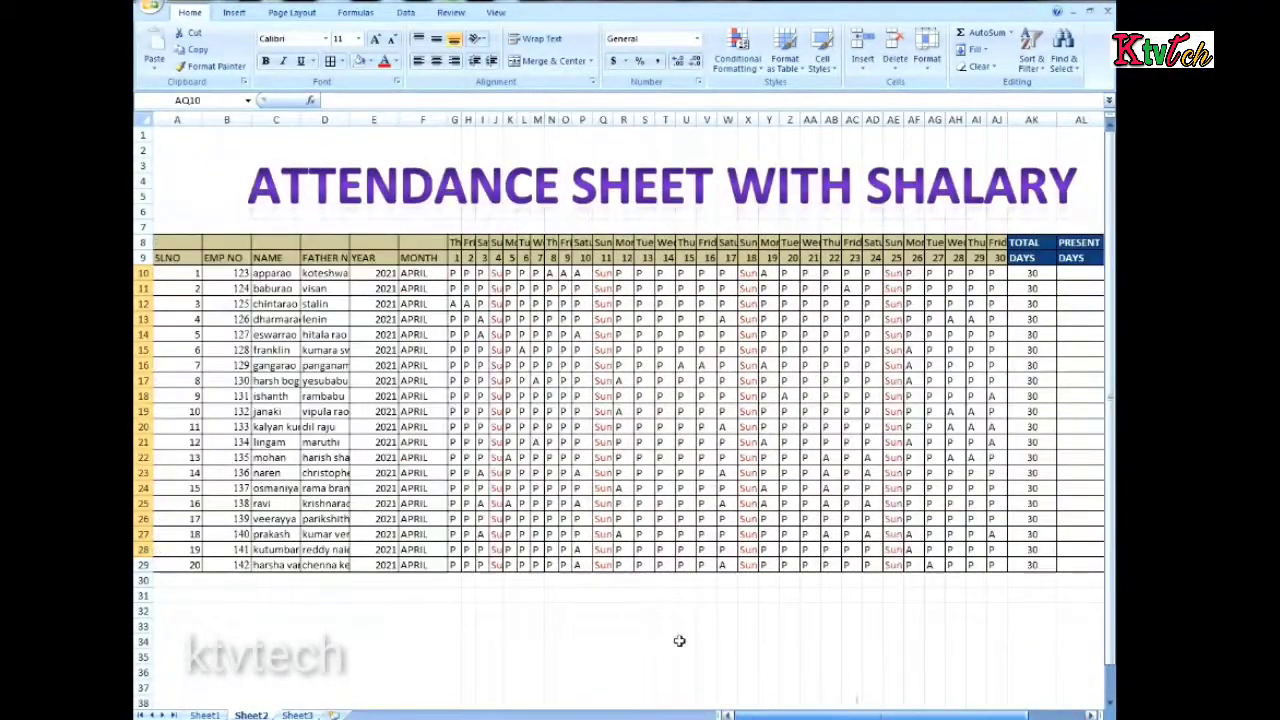